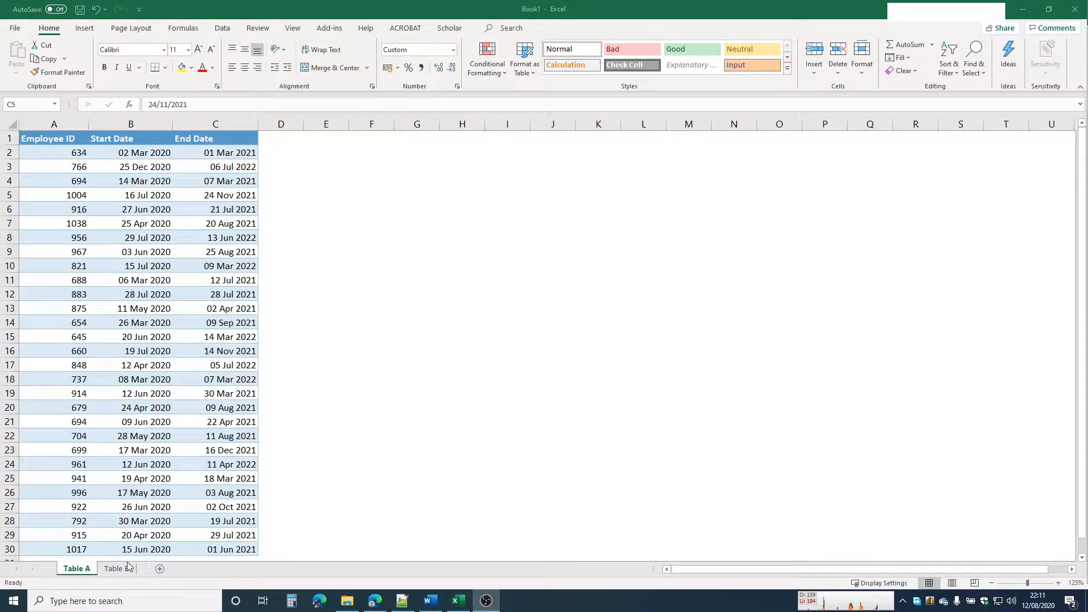
# Examine the column headers and data on the Table A and Table B sheets, including the shared Employee ID column
pyautogui.hotkey('alt', 'Tab')
pyautogui.click(66, 141)
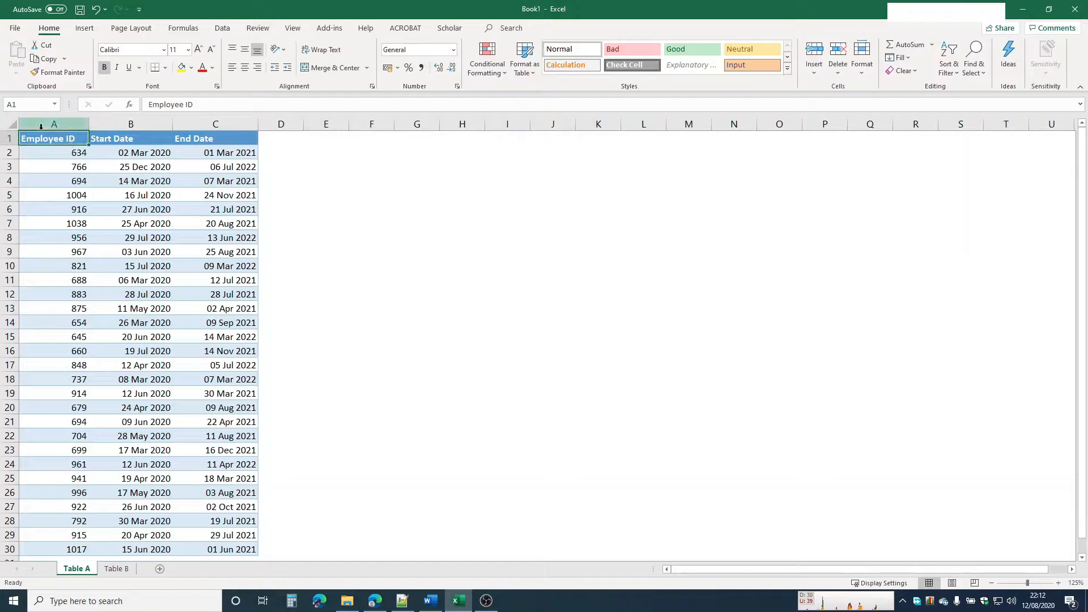
pyautogui.click(98, 139)
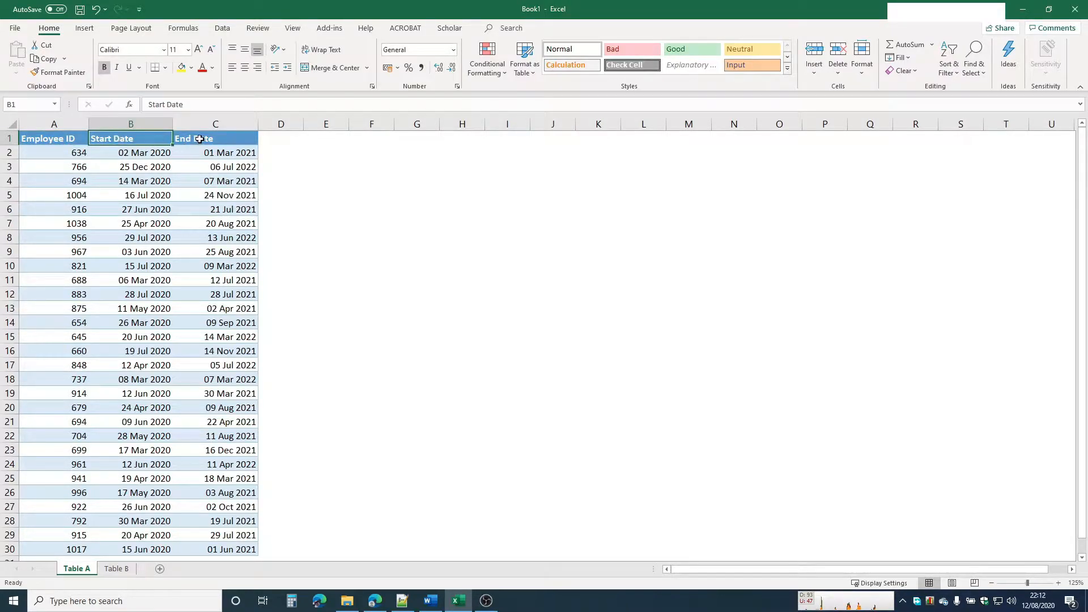
pyautogui.click(130, 252)
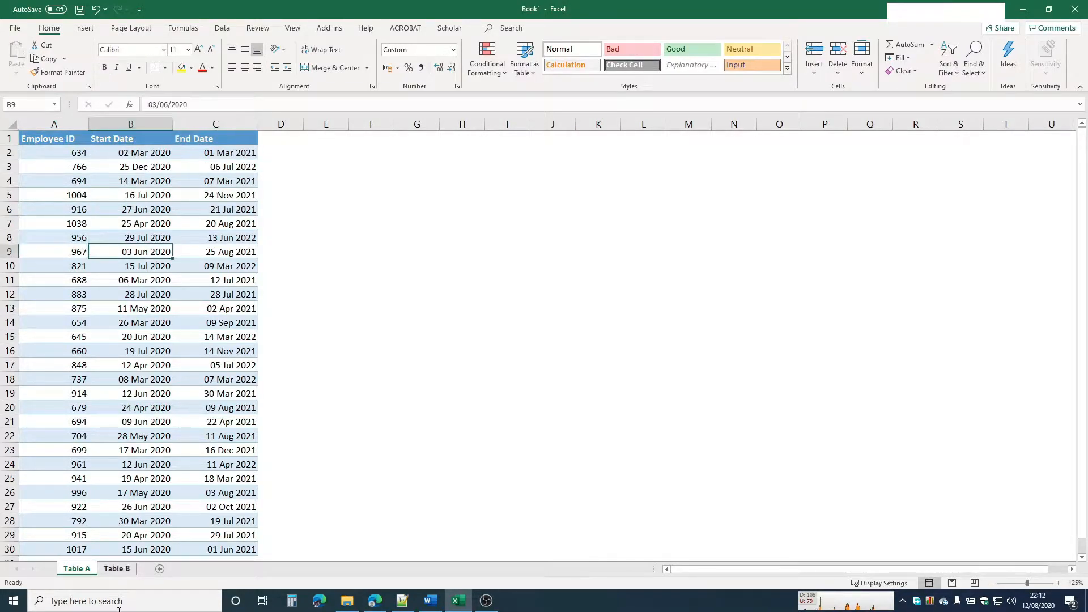
pyautogui.click(116, 569)
pyautogui.click(62, 141)
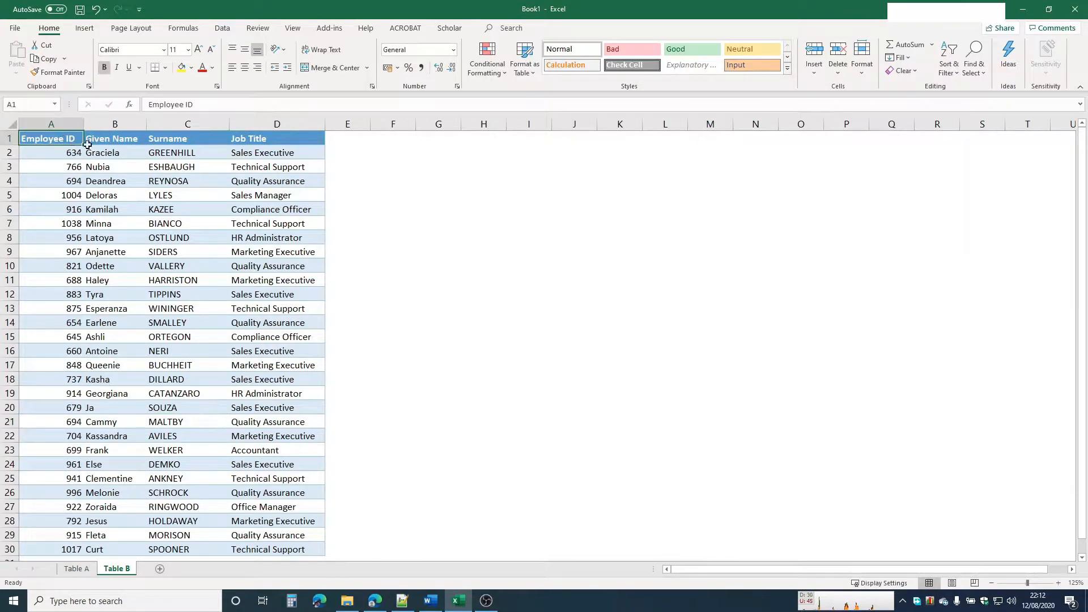
pyautogui.click(108, 138)
pyautogui.click(203, 137)
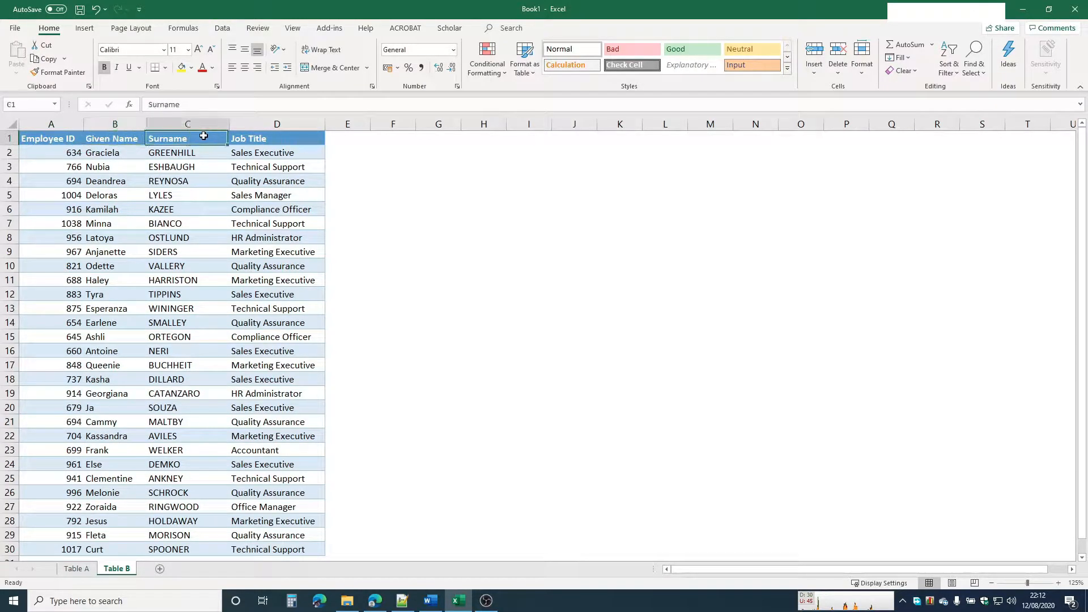
pyautogui.click(244, 139)
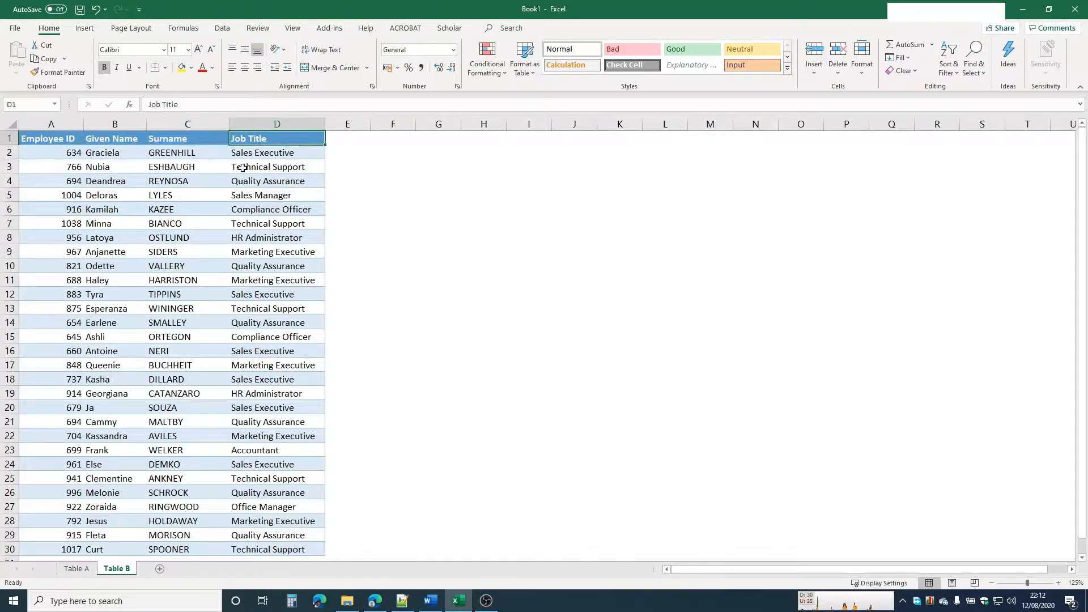
pyautogui.click(336, 150)
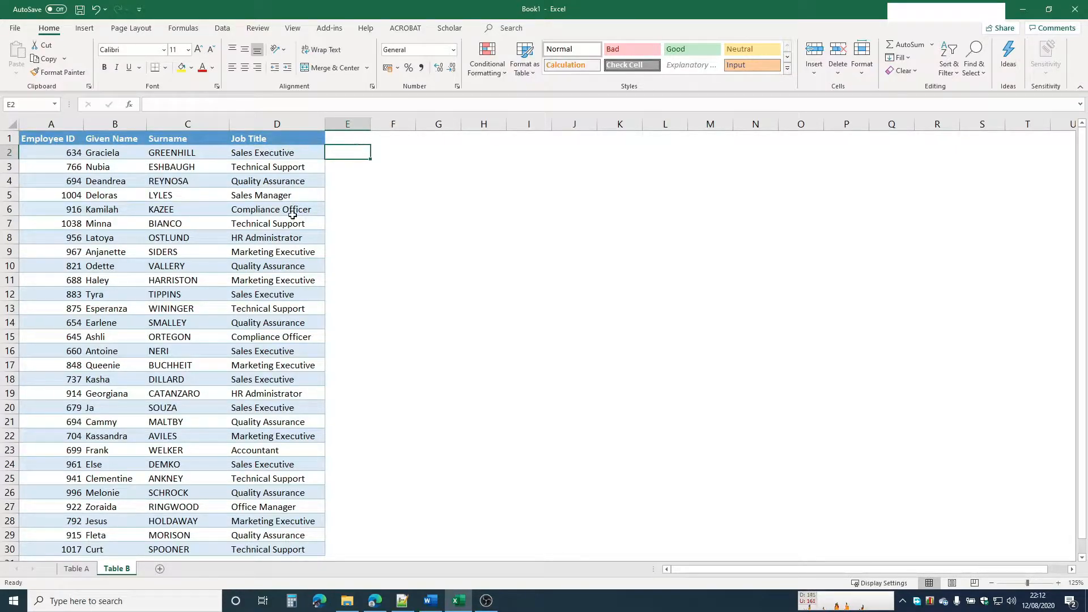
pyautogui.scroll(-1, 245, 353)
pyautogui.scroll(1, 246, 352)
pyautogui.click(91, 570)
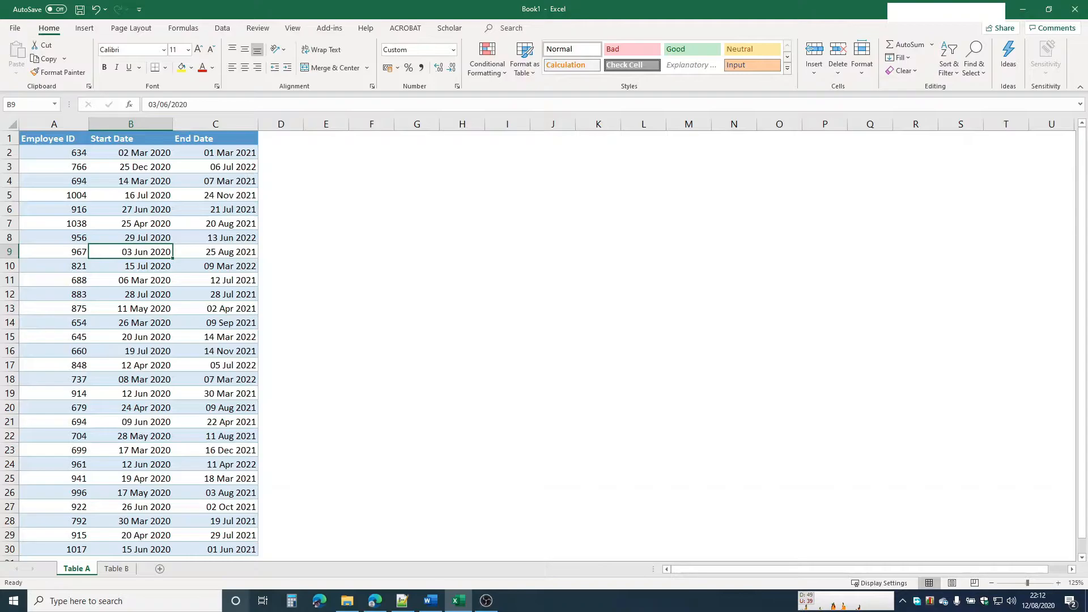
# Start a VLOOKUP formula in cell E2 of the Table B sheet
pyautogui.click(118, 569)
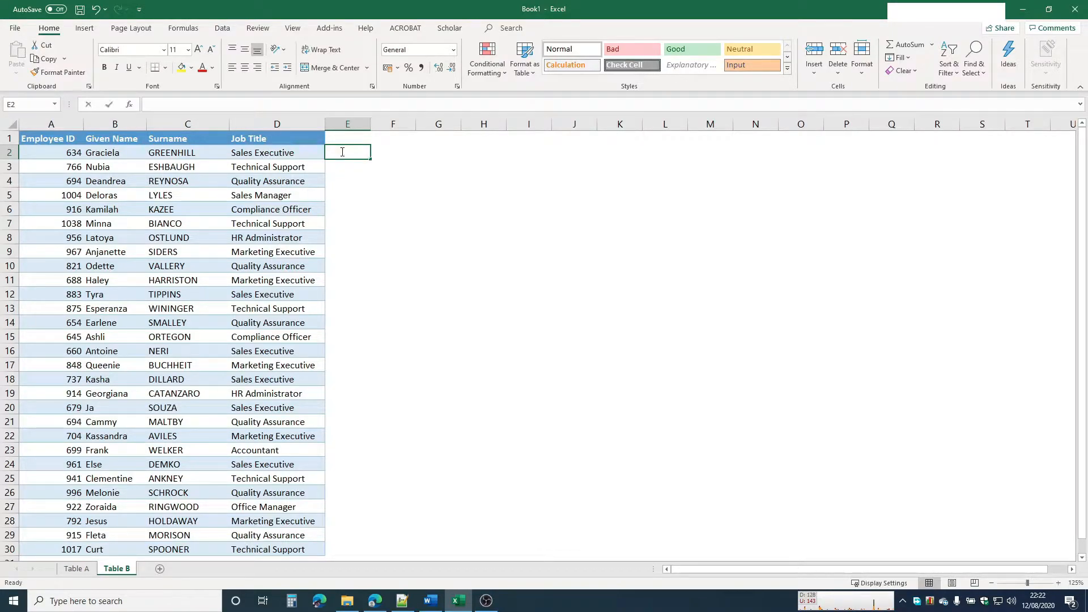
pyautogui.write('=')
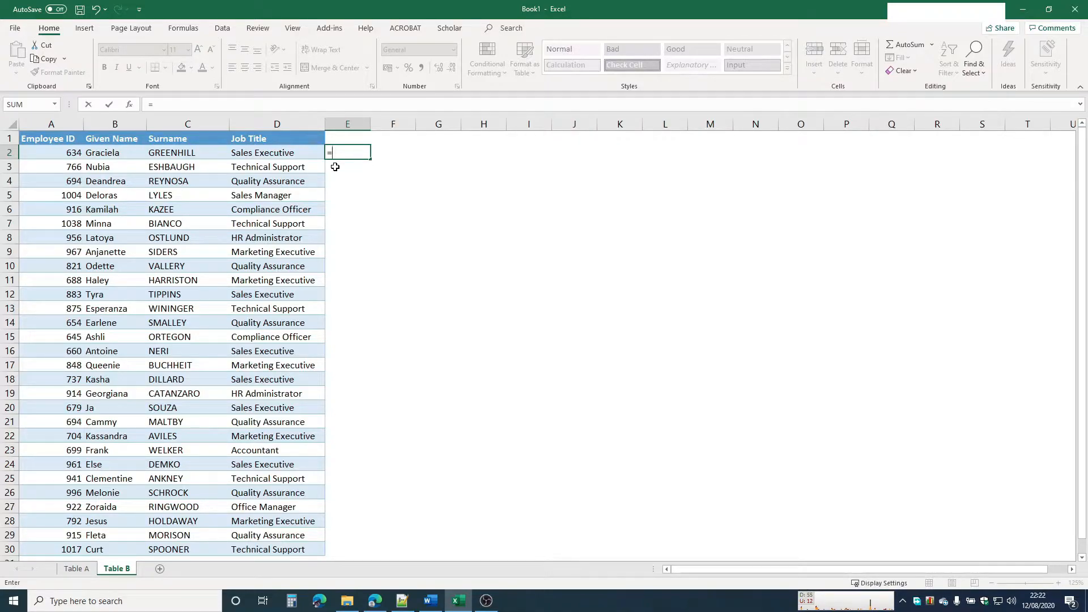
pyautogui.write('vl')
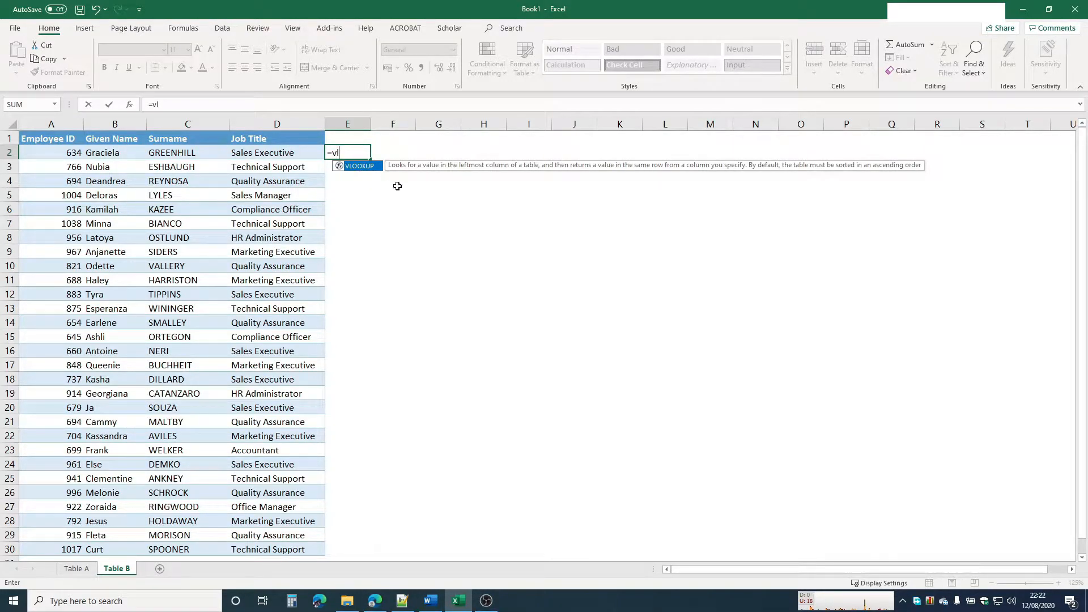
pyautogui.press('BackSpace')
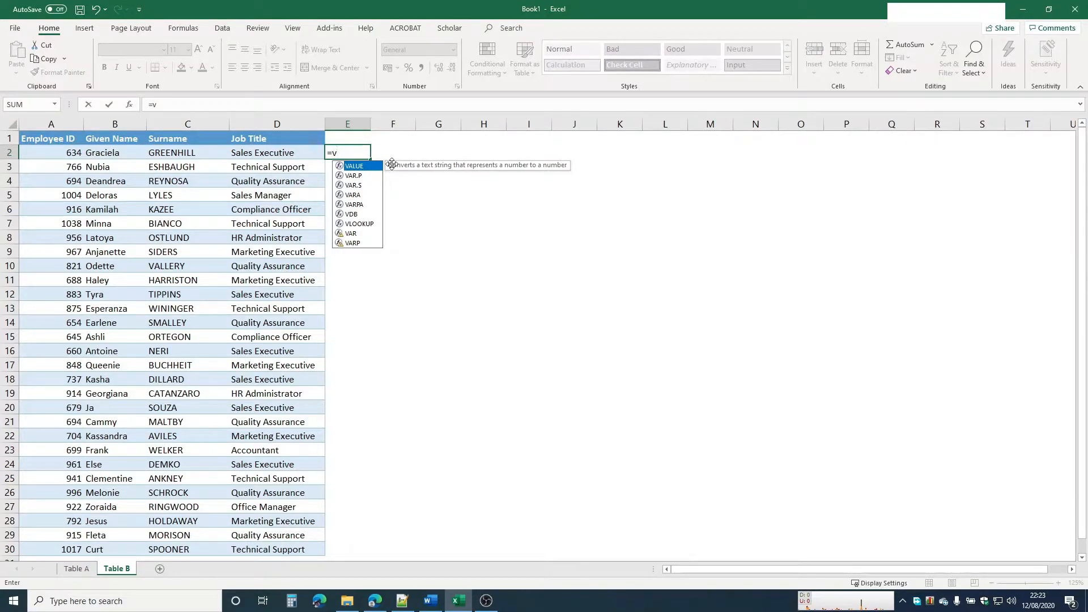
pyautogui.write('lookup(')
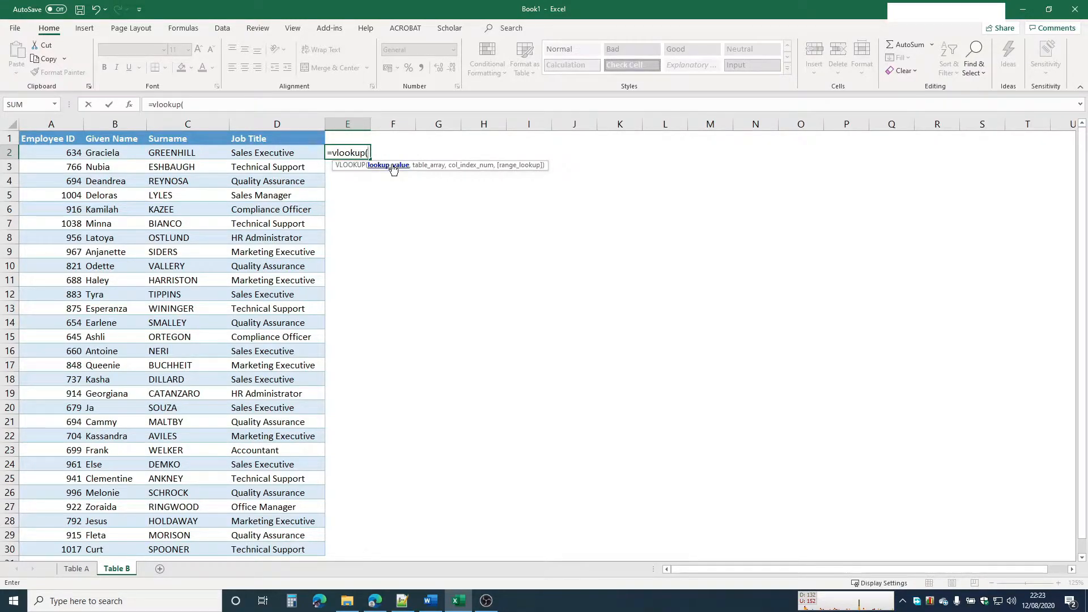
pyautogui.press('BackSpace')
pyautogui.press('BackSpace')
pyautogui.press('BackSpace')
pyautogui.press('BackSpace')
pyautogui.press('BackSpace')
pyautogui.press('BackSpace')
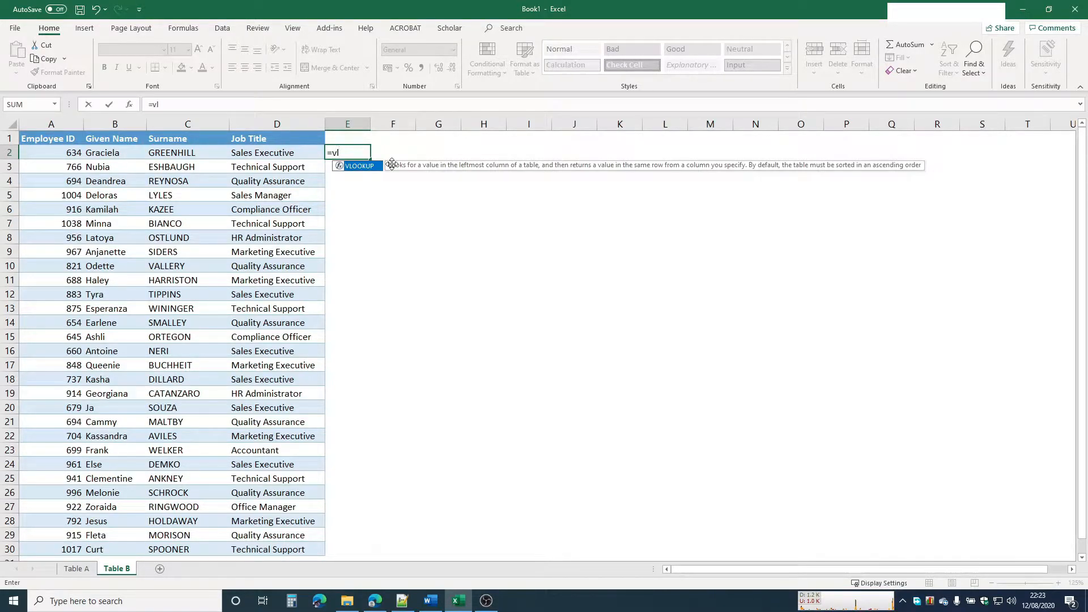
pyautogui.press('Tab')
pyautogui.press('BackSpace')
pyautogui.press('BackSpace')
pyautogui.press('BackSpace')
pyautogui.press('BackSpace')
pyautogui.press('BackSpace')
pyautogui.press('BackSpace')
pyautogui.press('BackSpace')
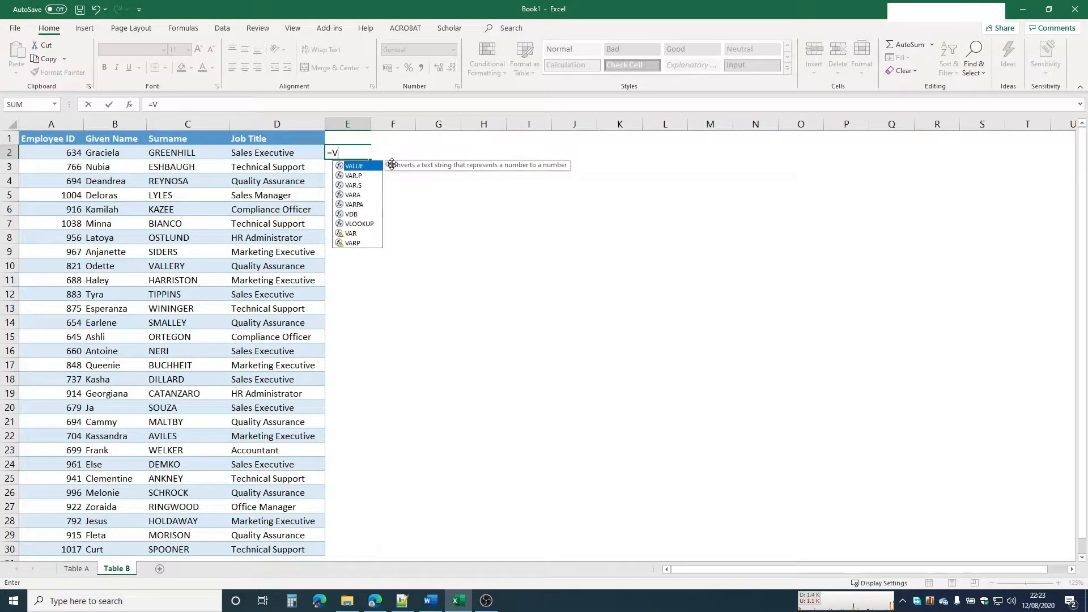
# Insert the VLOOKUP function in E2 and use employee ID cell A2 as its lookup value
pyautogui.doubleClick(356, 225)
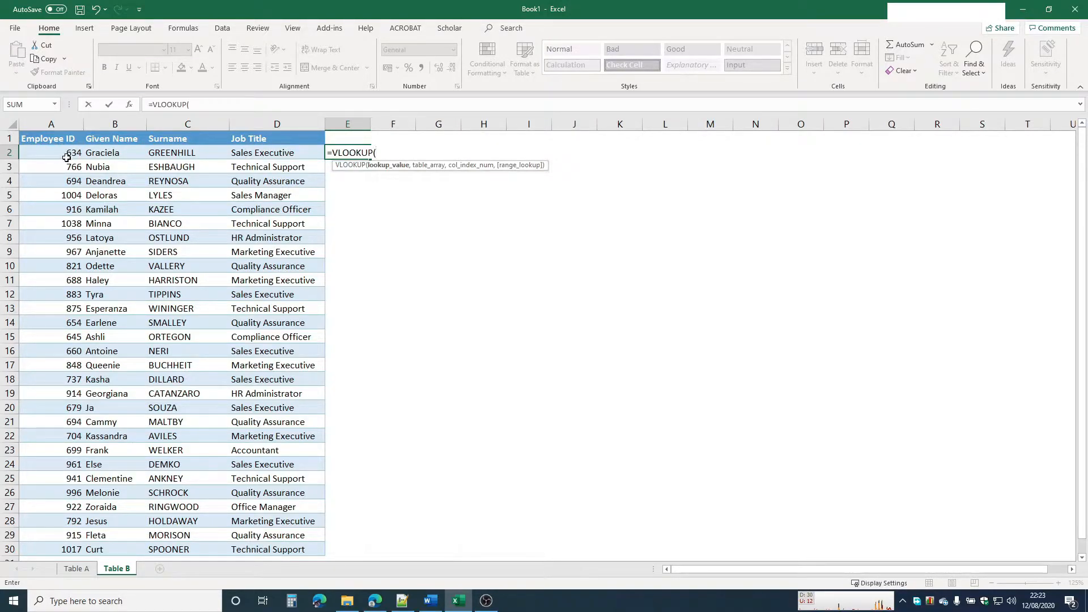
pyautogui.click(50, 153)
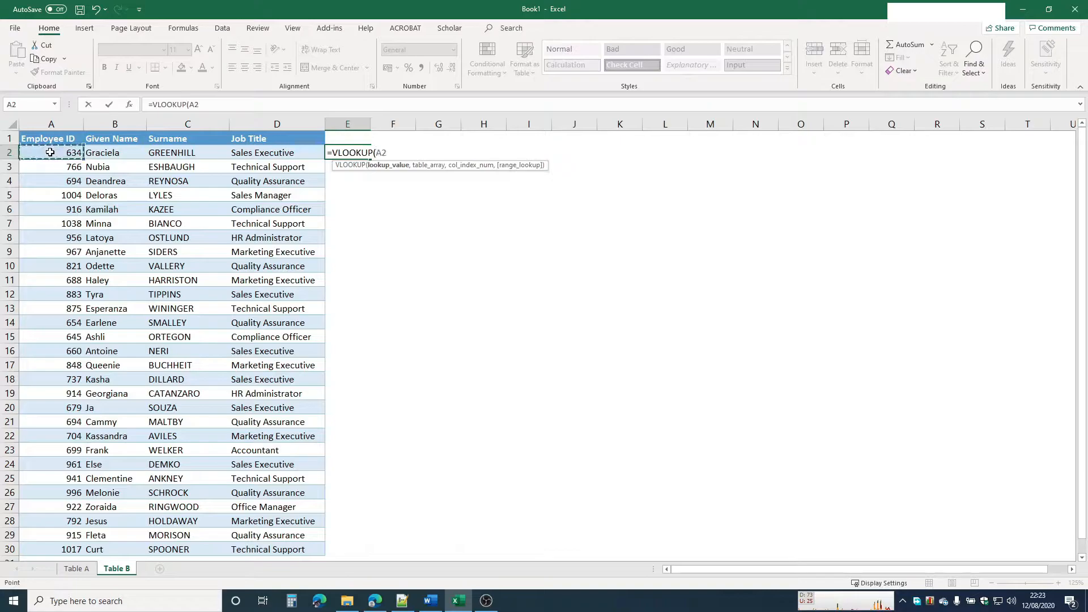
pyautogui.write(',')
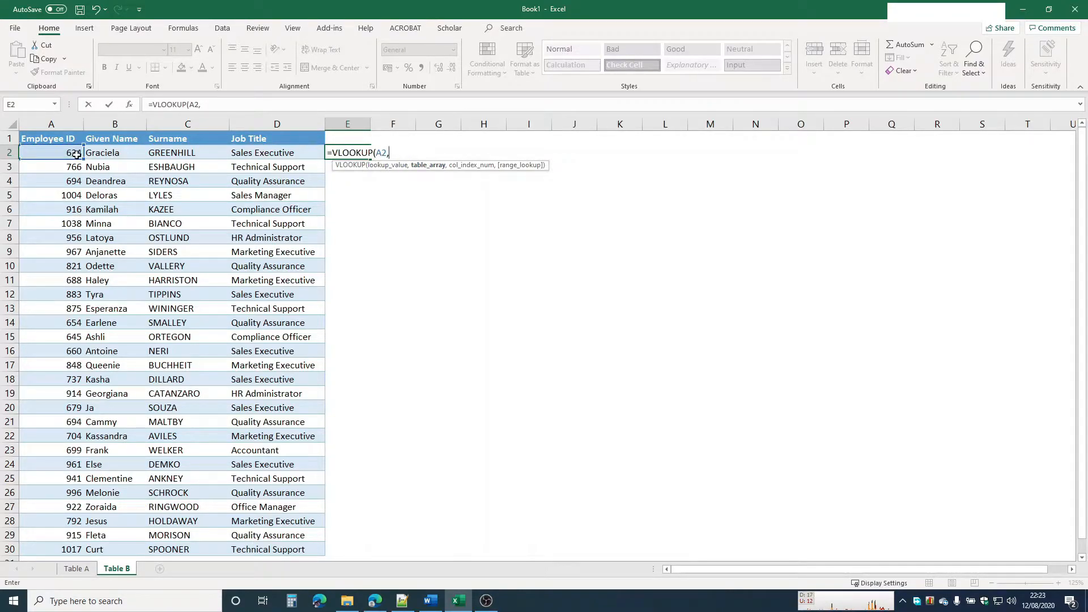
# Set the VLOOKUP table array to the range A2:C30 on the Table A sheet
pyautogui.click(86, 570)
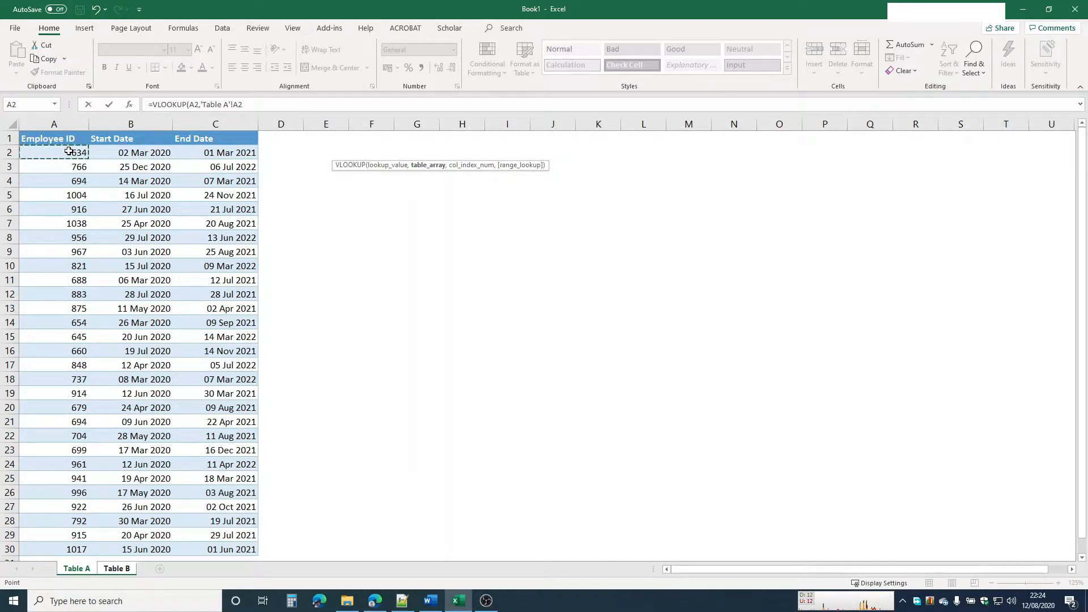
pyautogui.moveTo(69, 151); pyautogui.dragTo(250, 549)
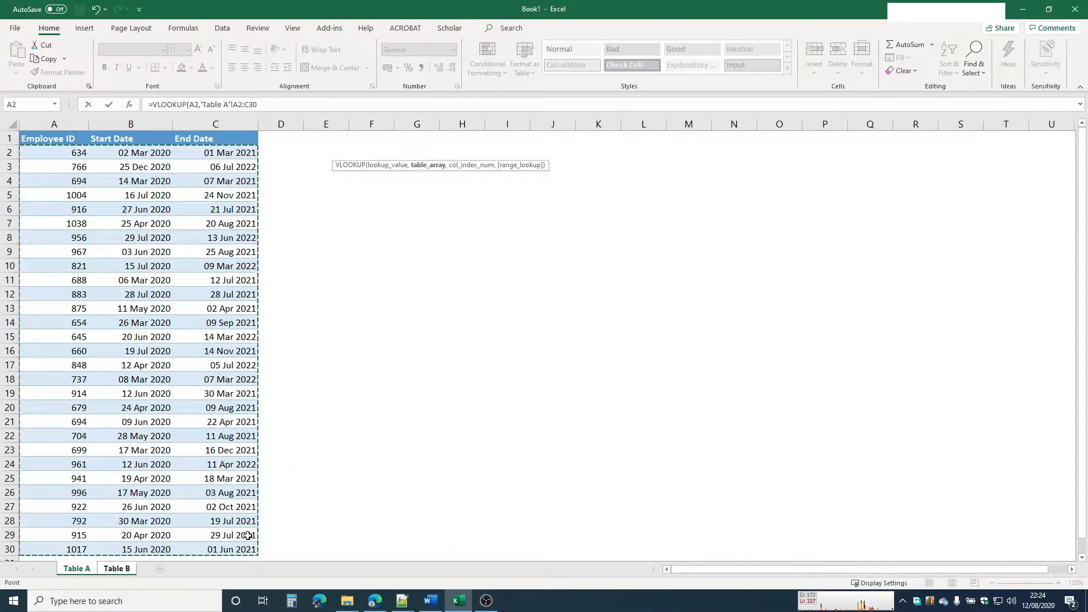
pyautogui.moveTo(68, 152); pyautogui.dragTo(224, 152)
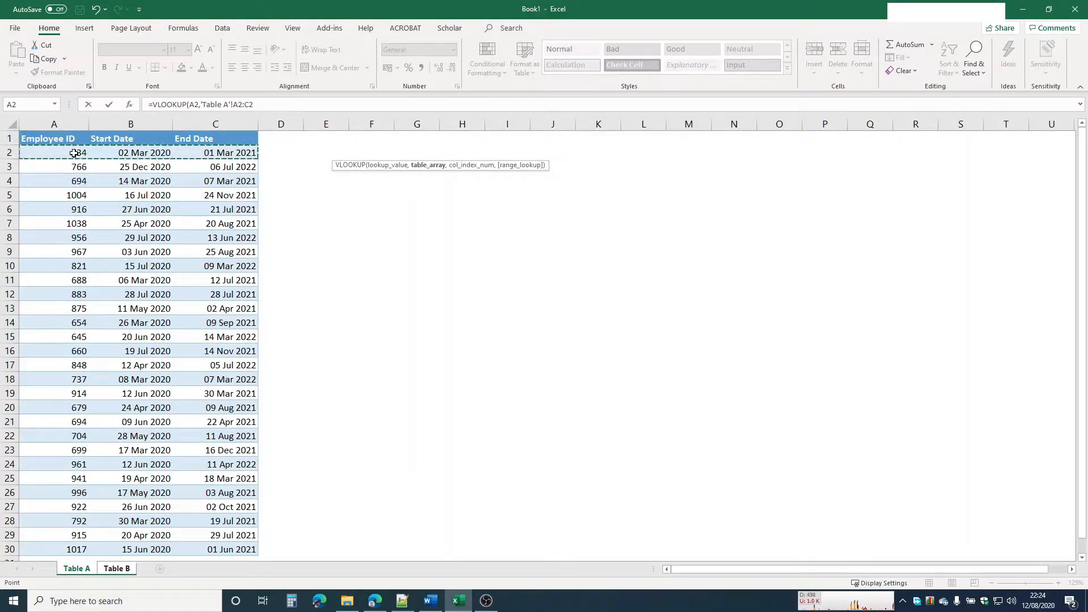
pyautogui.moveTo(75, 153); pyautogui.dragTo(218, 553)
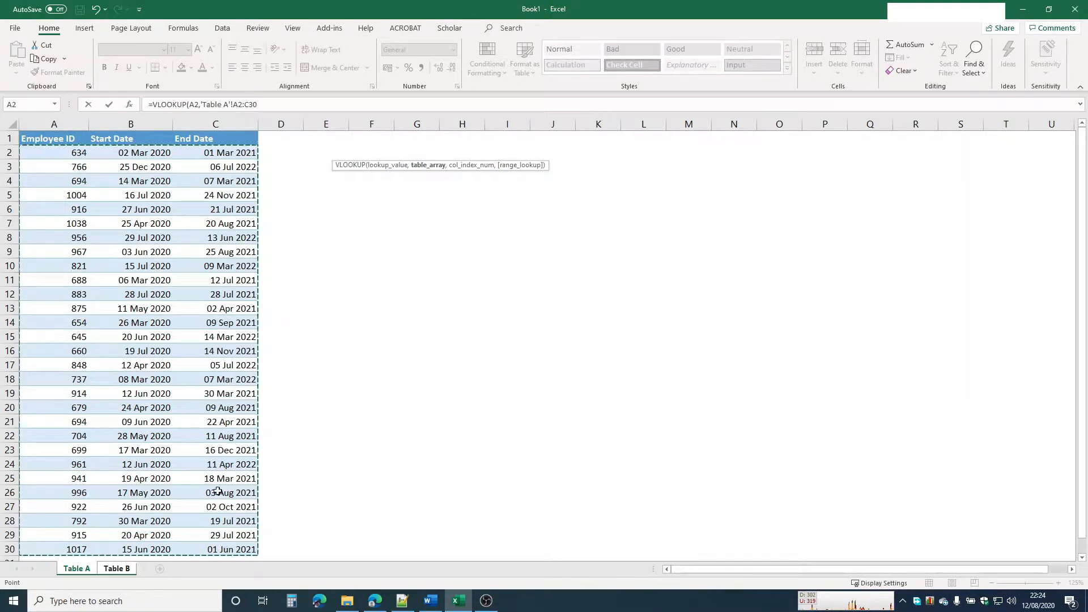
# Make the Table A range absolute as $A$2:$C$30 and continue to the column index argument
pyautogui.click(240, 107)
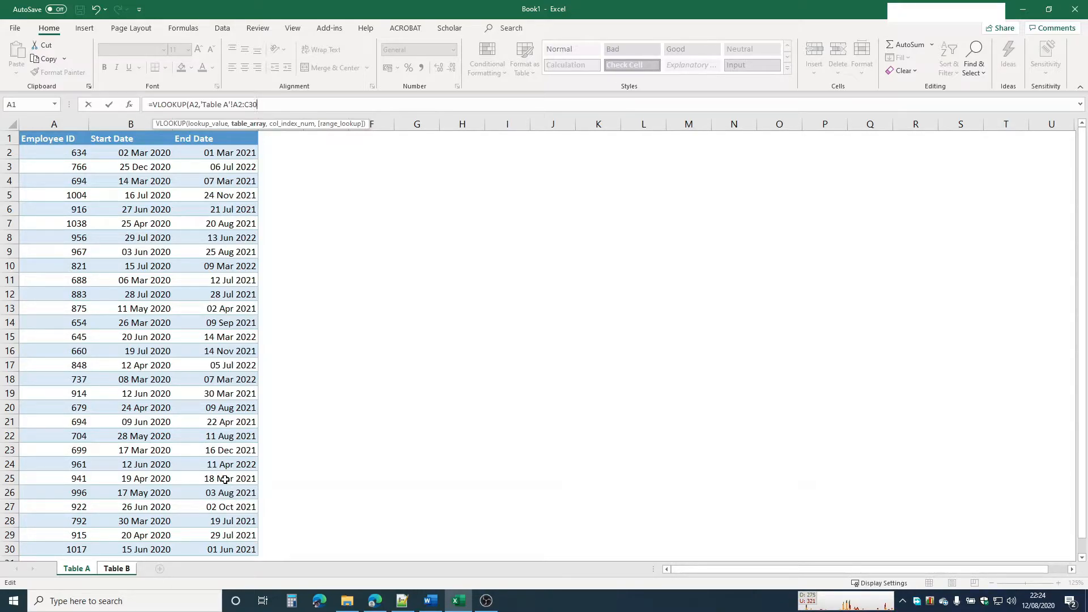
pyautogui.moveTo(266, 107); pyautogui.dragTo(233, 103)
pyautogui.click(266, 105)
pyautogui.moveTo(245, 105); pyautogui.dragTo(237, 104)
pyautogui.click(267, 107)
pyautogui.moveTo(244, 104); pyautogui.dragTo(238, 104)
pyautogui.click(263, 104)
pyautogui.click(260, 104)
pyautogui.click(263, 105)
pyautogui.click(234, 104)
pyautogui.write('$A$')
pyautogui.click(272, 104)
pyautogui.press('BackSpace')
pyautogui.click(246, 104)
pyautogui.press('BackSpace')
pyautogui.write('$')
pyautogui.click(241, 104)
pyautogui.press('BackSpace')
pyautogui.write('A')
pyautogui.click(238, 105)
pyautogui.press('BackSpace')
pyautogui.write('$')
pyautogui.write(',')
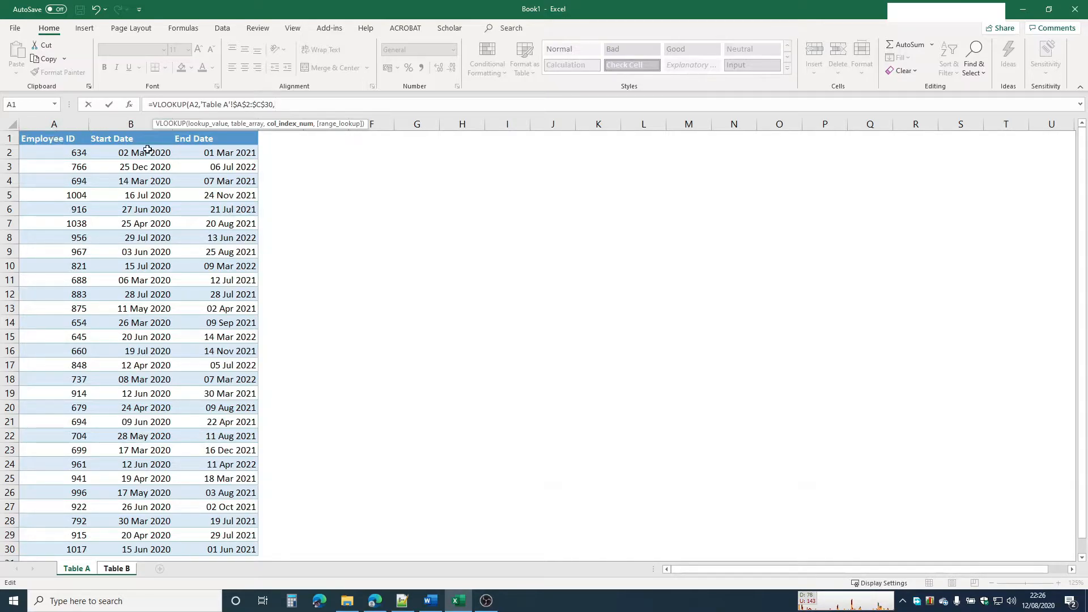
pyautogui.click(116, 569)
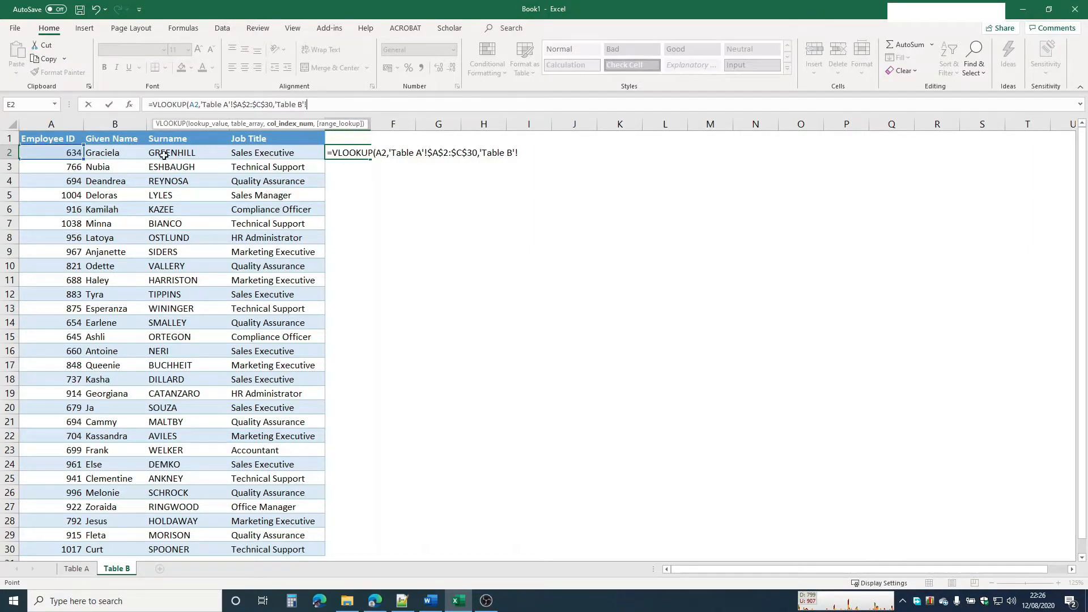
pyautogui.click(77, 569)
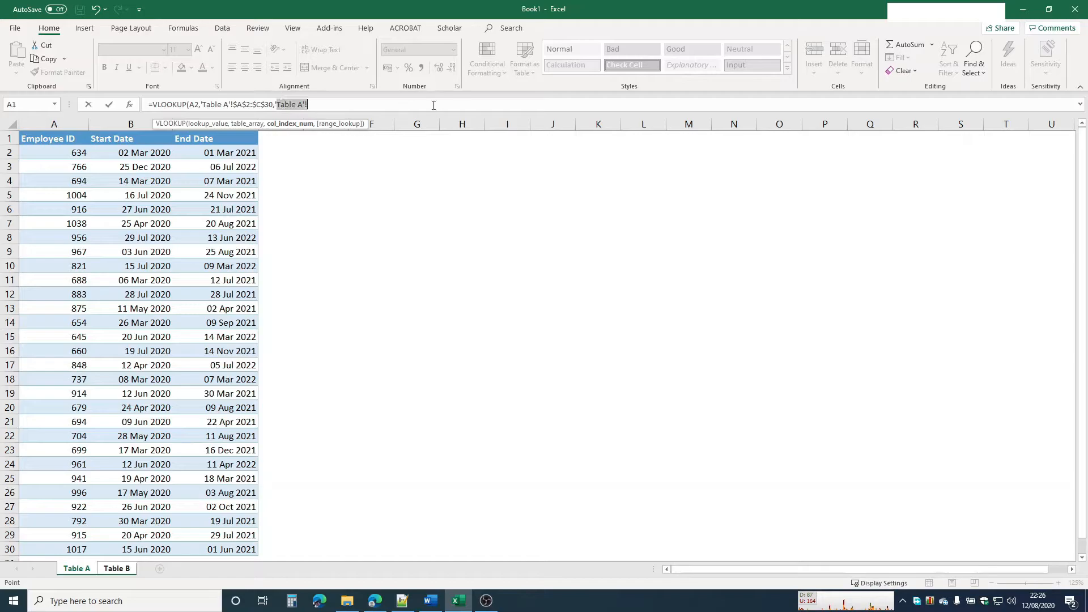
pyautogui.press('BackSpace')
pyautogui.press('BackSpace')
pyautogui.press('BackSpace')
pyautogui.press('BackSpace')
pyautogui.press('BackSpace')
pyautogui.press('BackSpace')
pyautogui.press('BackSpace')
pyautogui.press('BackSpace')
pyautogui.press('BackSpace')
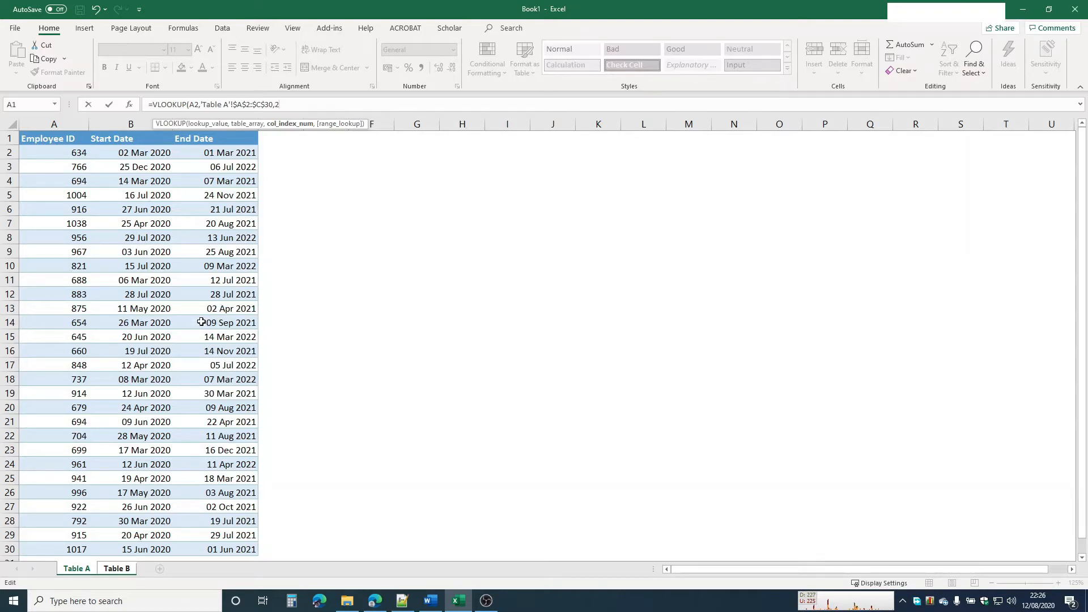
# Complete and enter the VLOOKUP with column index 2 and FALSE for an exact match
pyautogui.write(',')
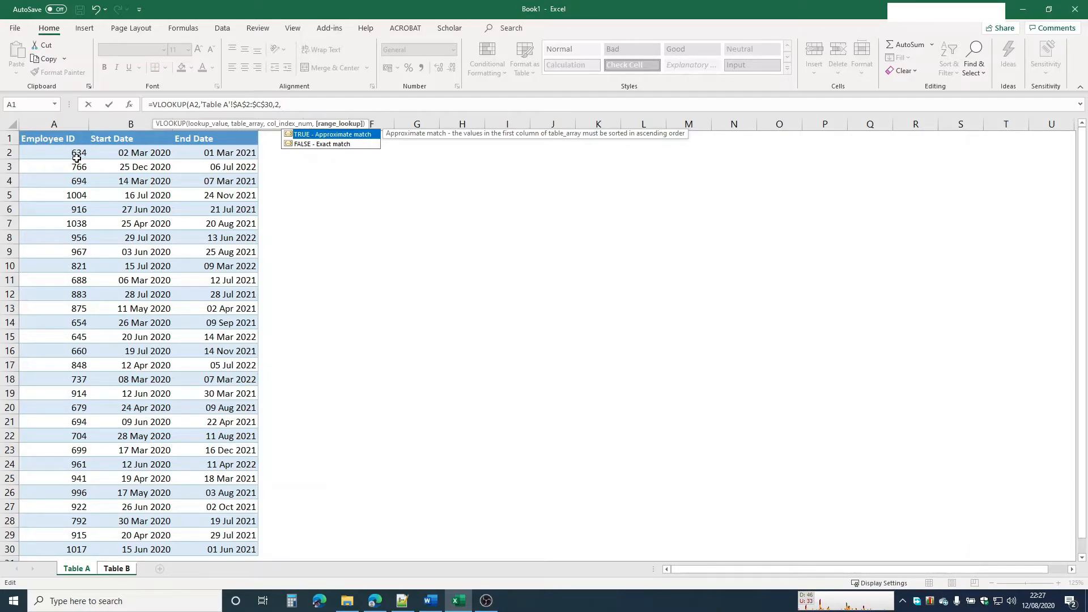
pyautogui.doubleClick(329, 144)
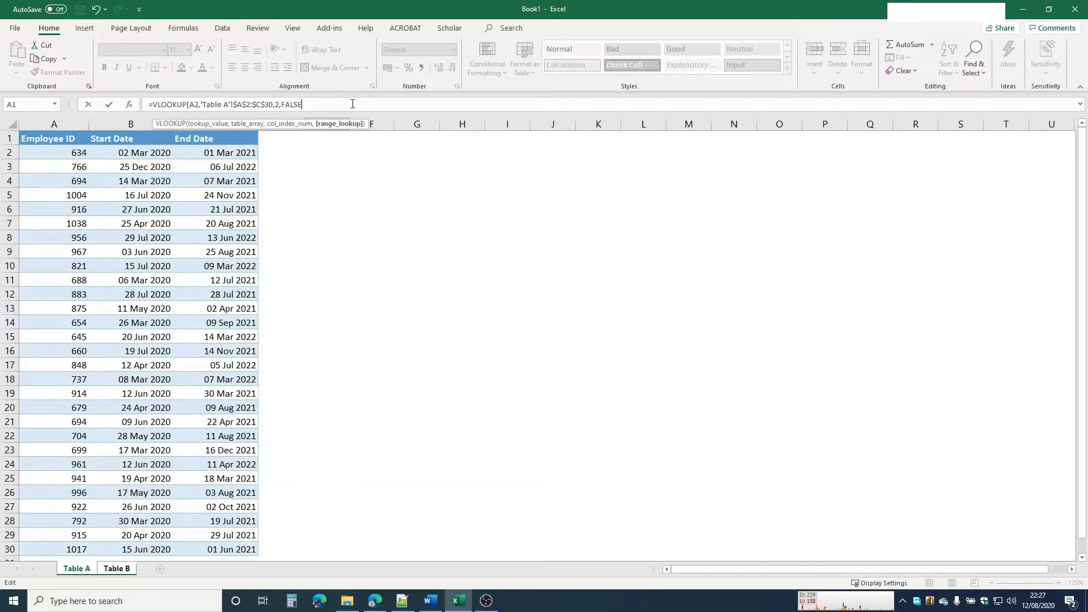
pyautogui.write(')')
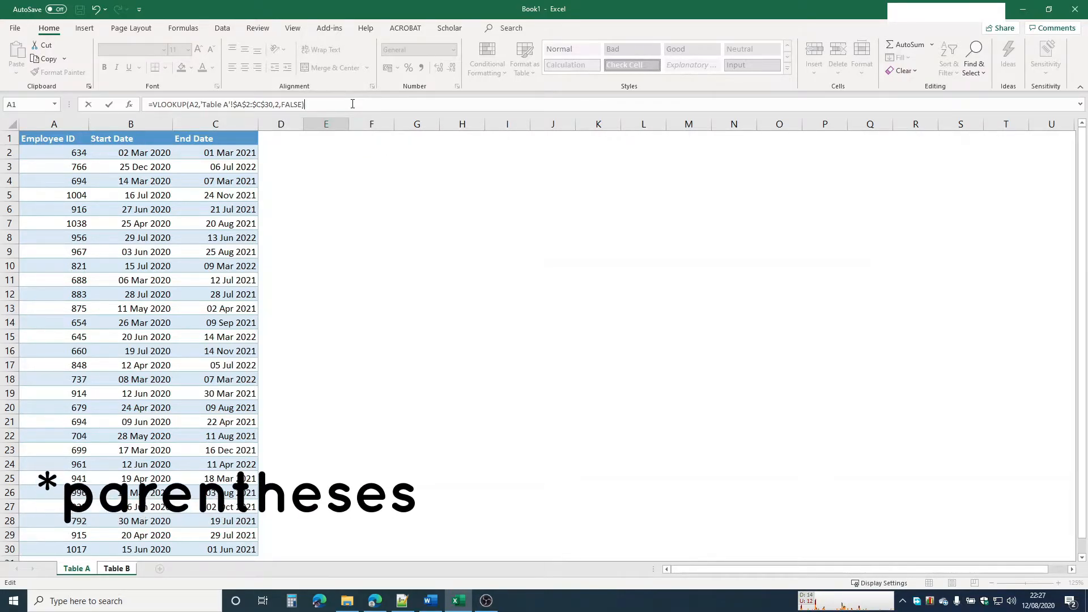
pyautogui.press('Return')
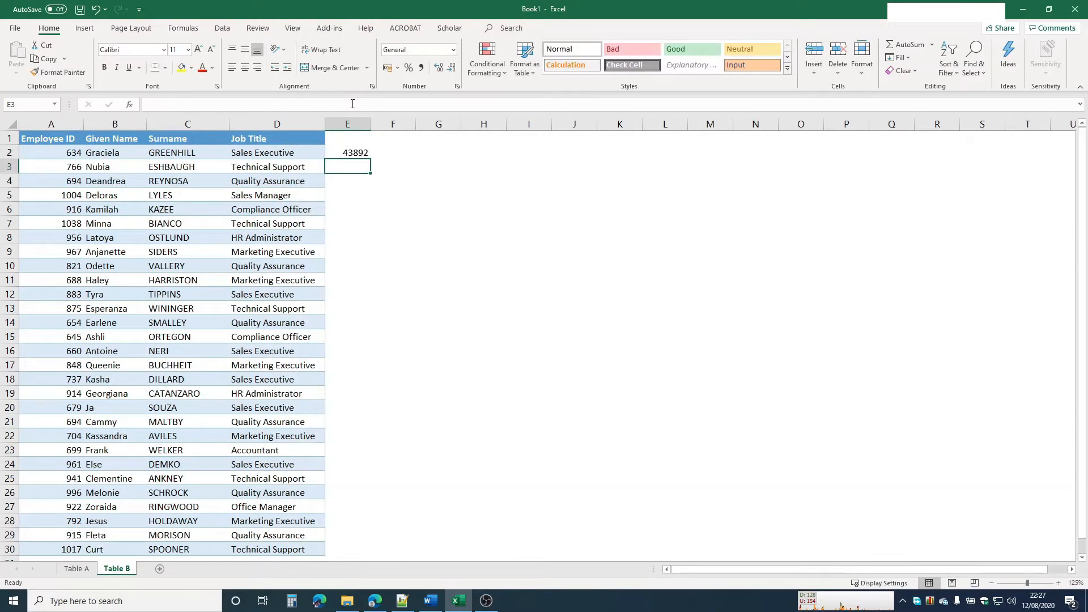
# Format the lookup result in cell E2 as Short Date
pyautogui.click(358, 155)
pyautogui.click(330, 193)
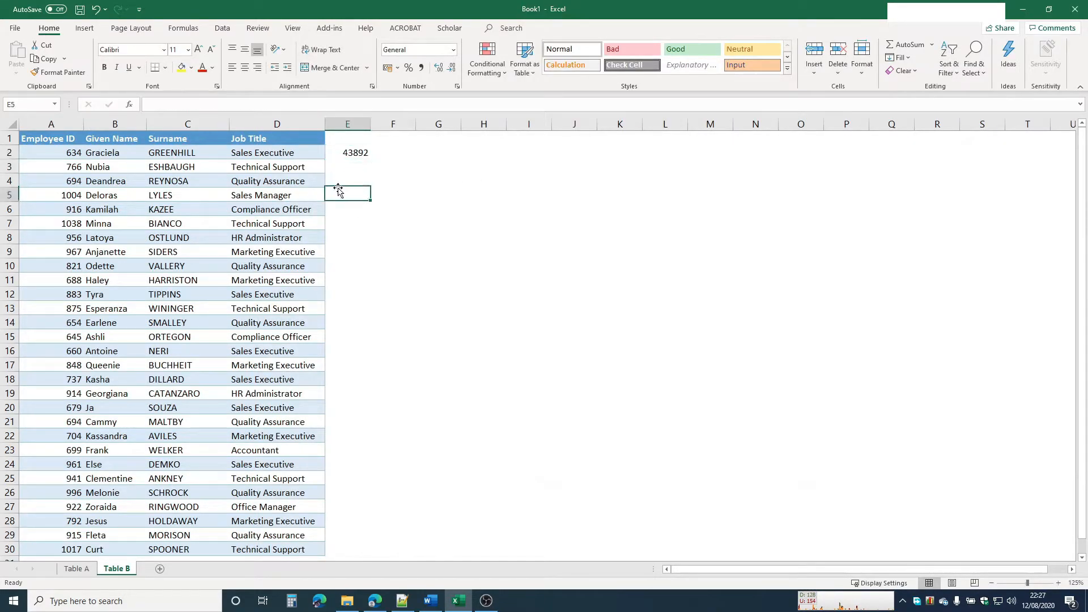
pyautogui.click(344, 152)
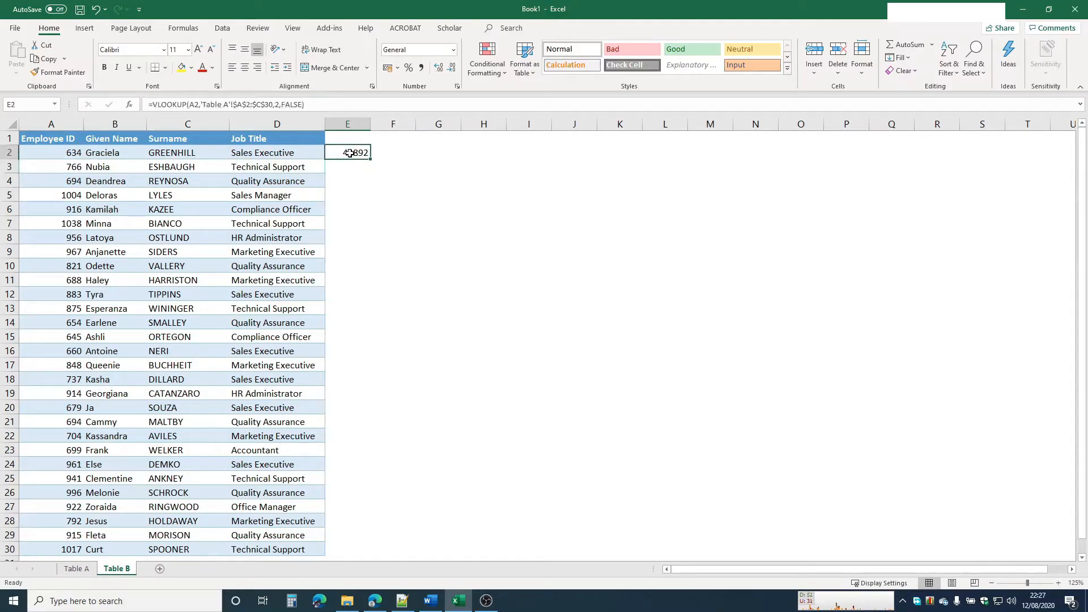
pyautogui.click(453, 52)
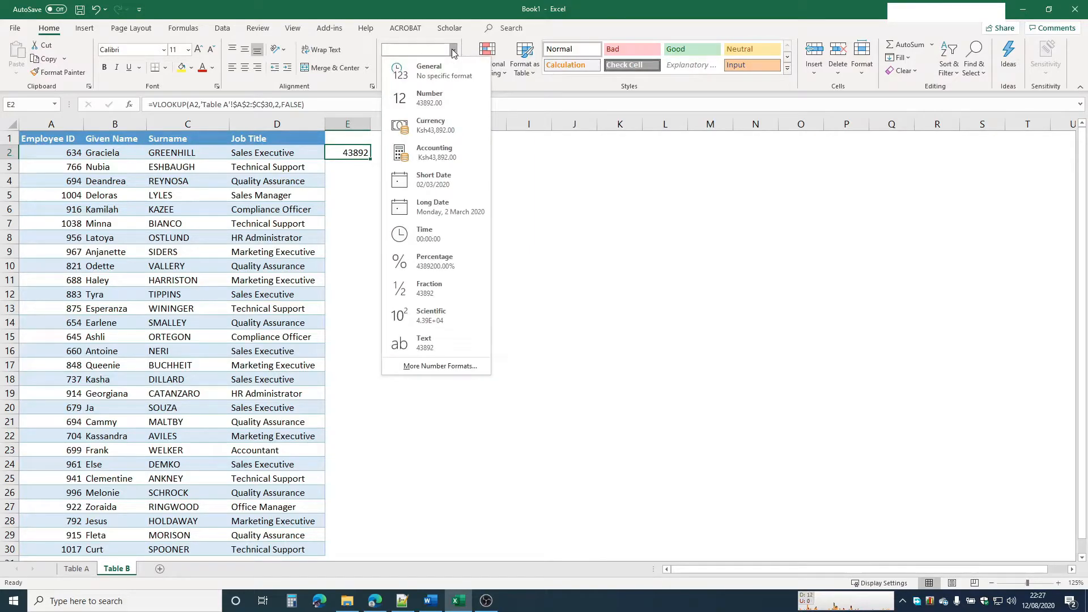
pyautogui.click(446, 189)
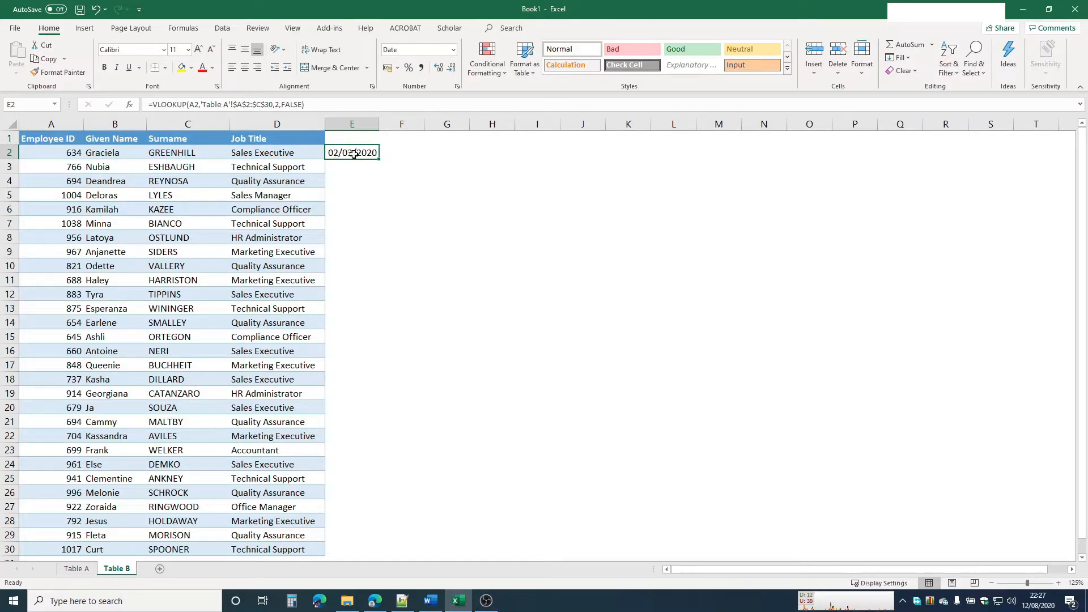
# Check the first employee's start date in cell B2 of the Table A sheet against the lookup result in Table B
pyautogui.click(76, 569)
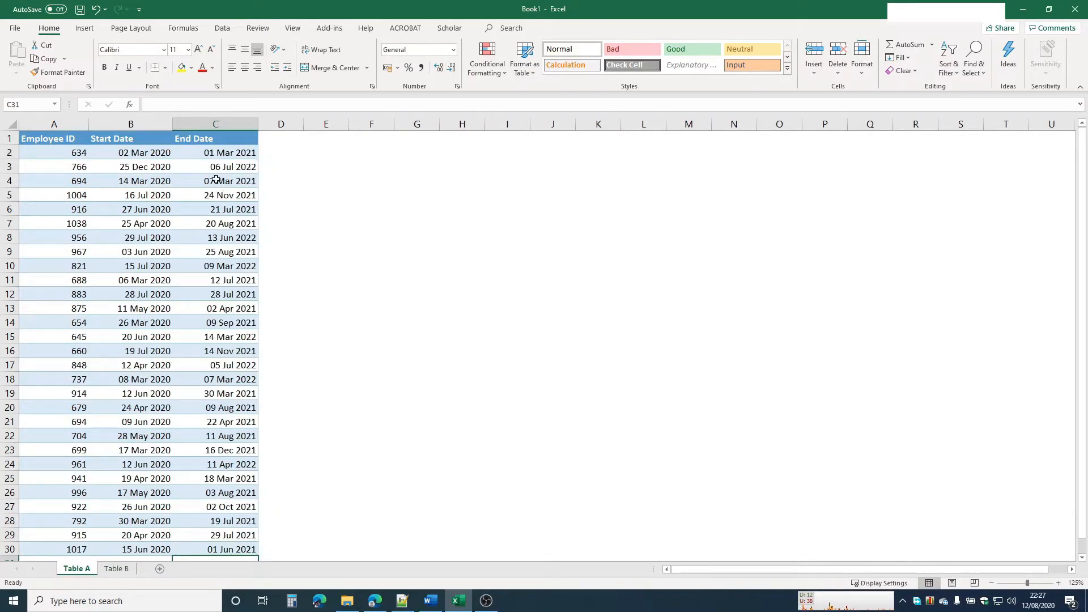
pyautogui.click(136, 154)
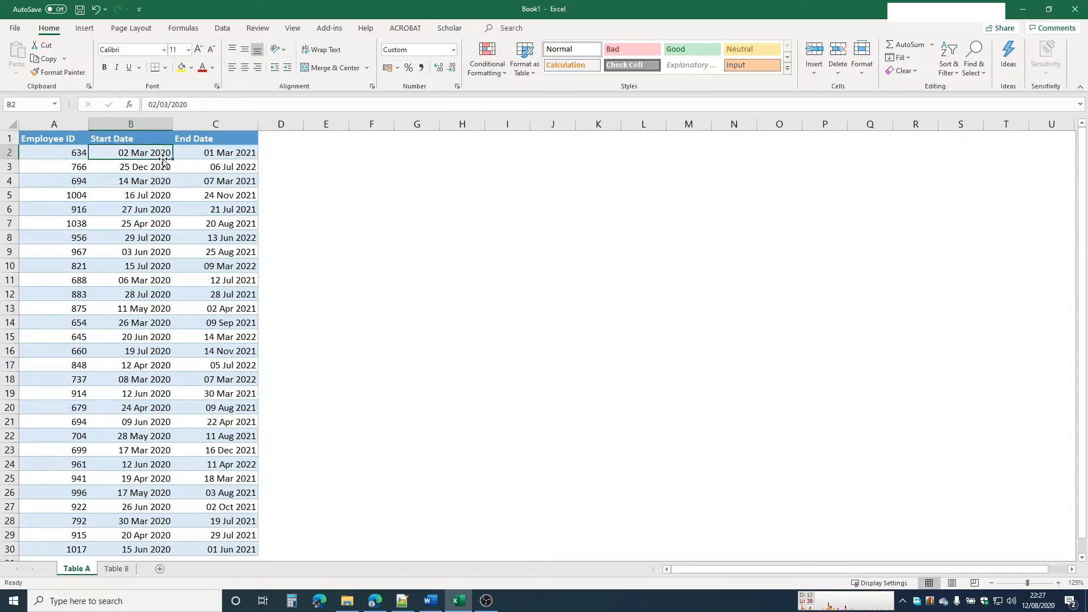
pyautogui.click(120, 571)
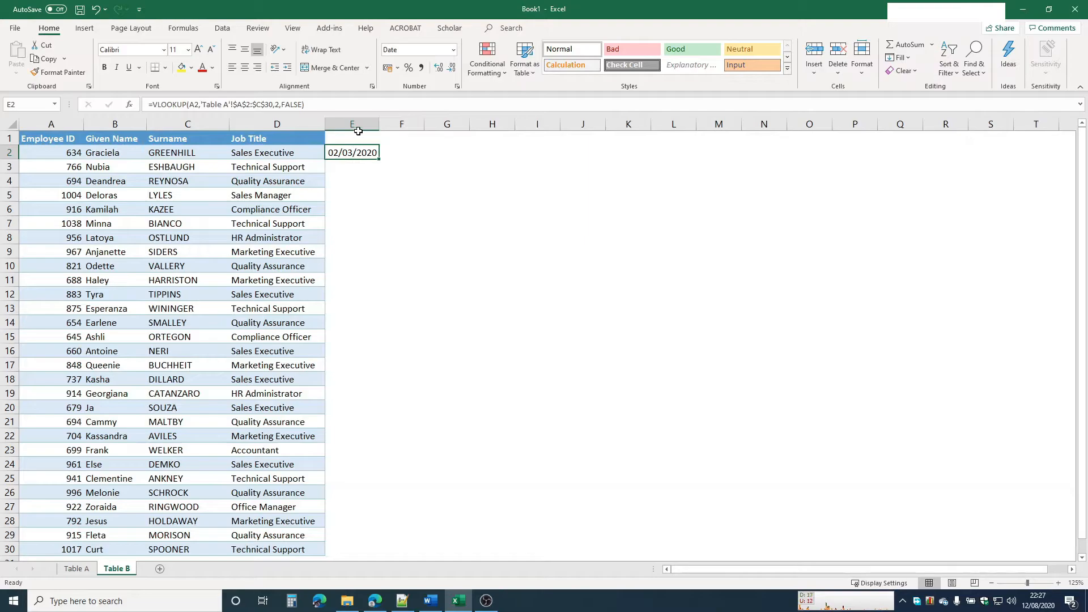
pyautogui.click(455, 50)
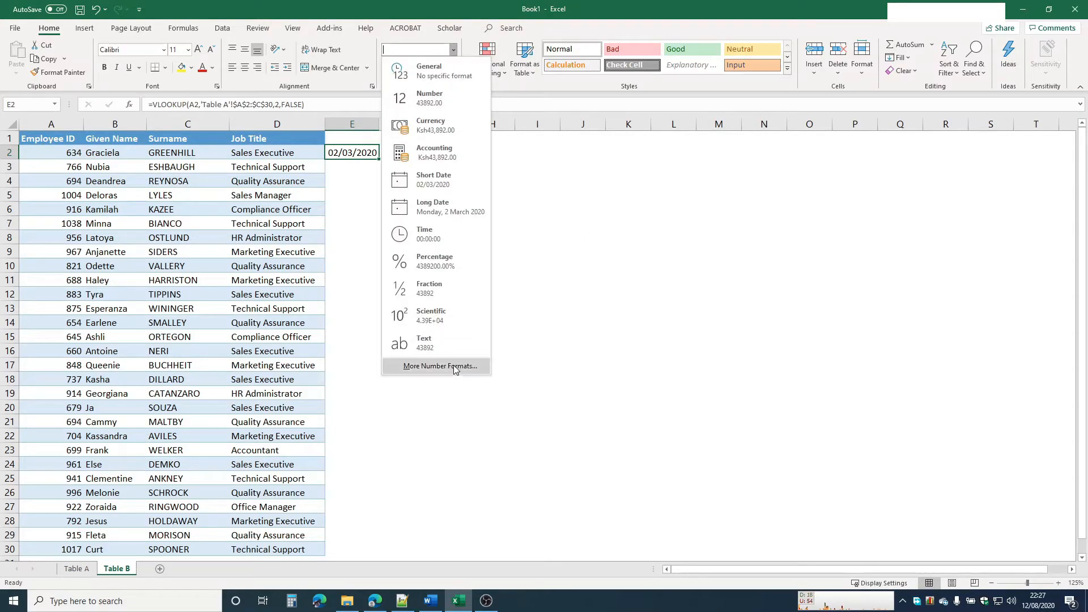
pyautogui.click(488, 357)
pyautogui.click(689, 157)
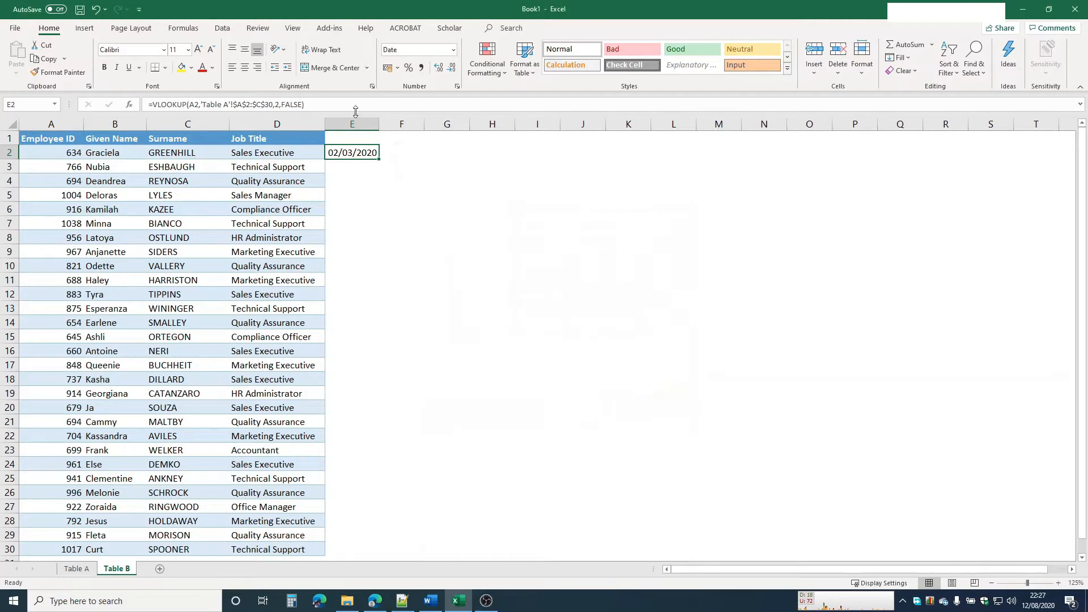
# Apply the custom number format dd mmm yyyy to cell E2 on the Table B sheet, matching Table A's date style
pyautogui.click(75, 569)
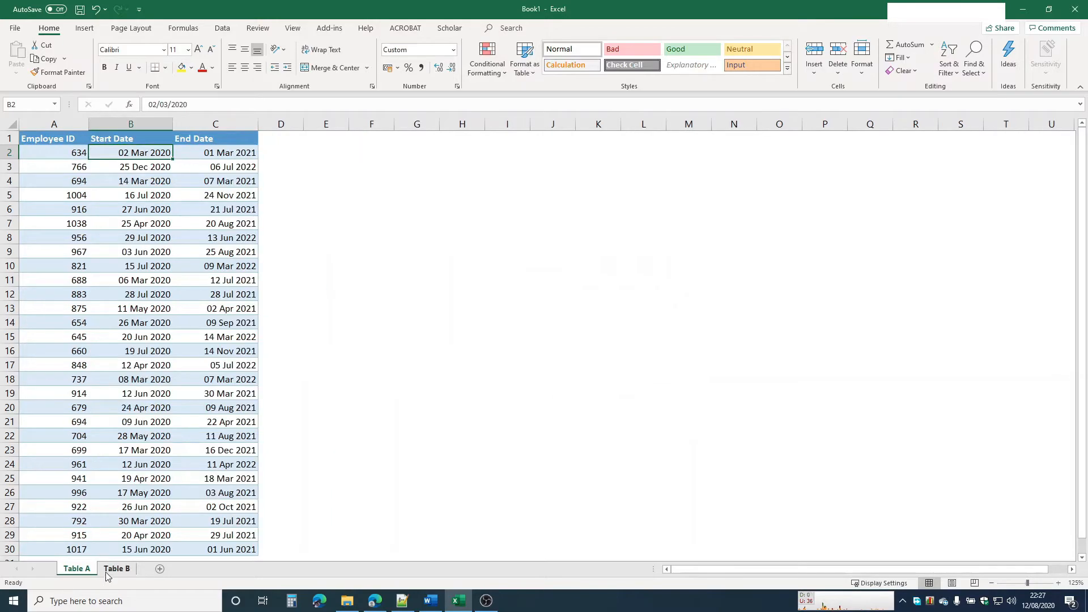
pyautogui.click(117, 569)
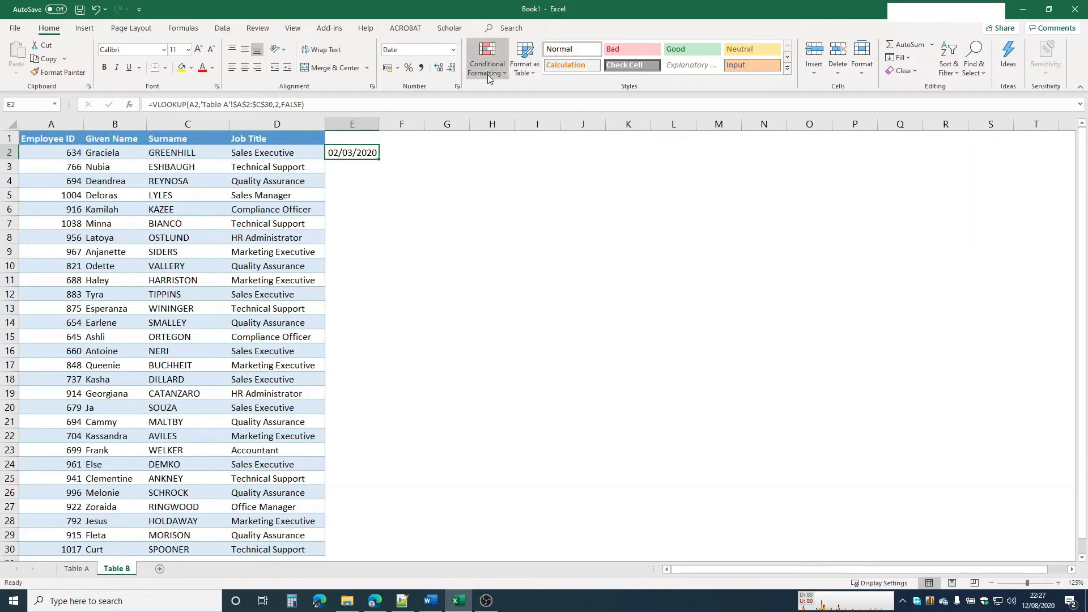
pyautogui.click(453, 50)
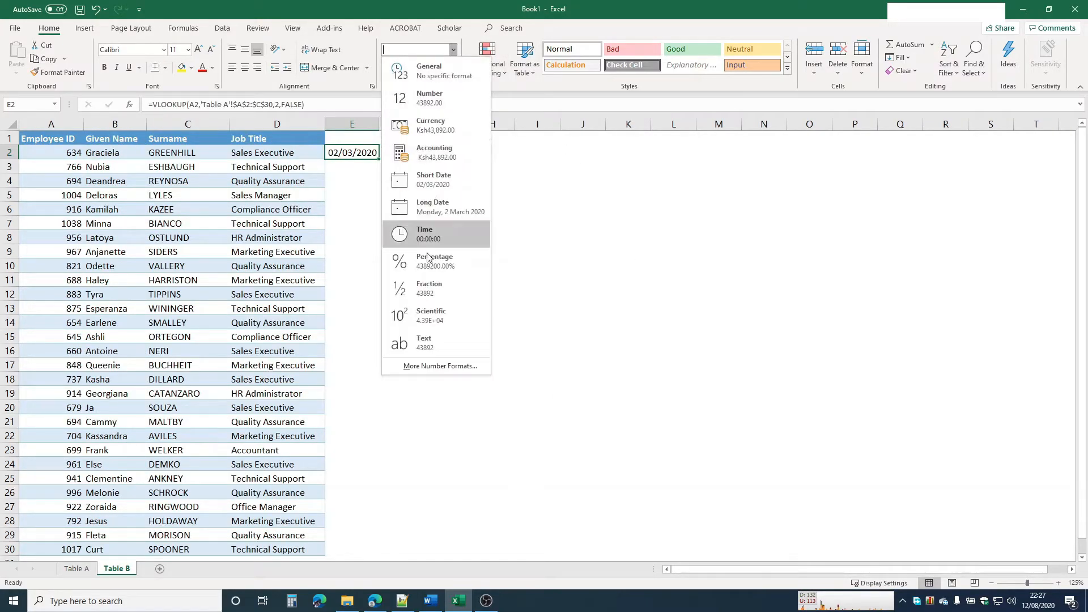
pyautogui.click(419, 369)
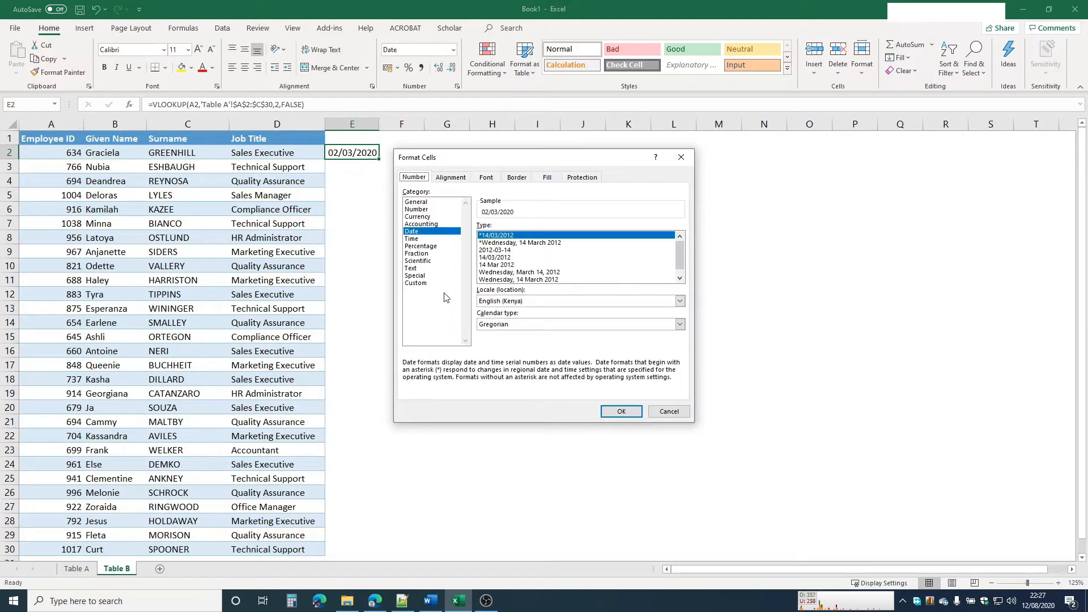
pyautogui.click(416, 283)
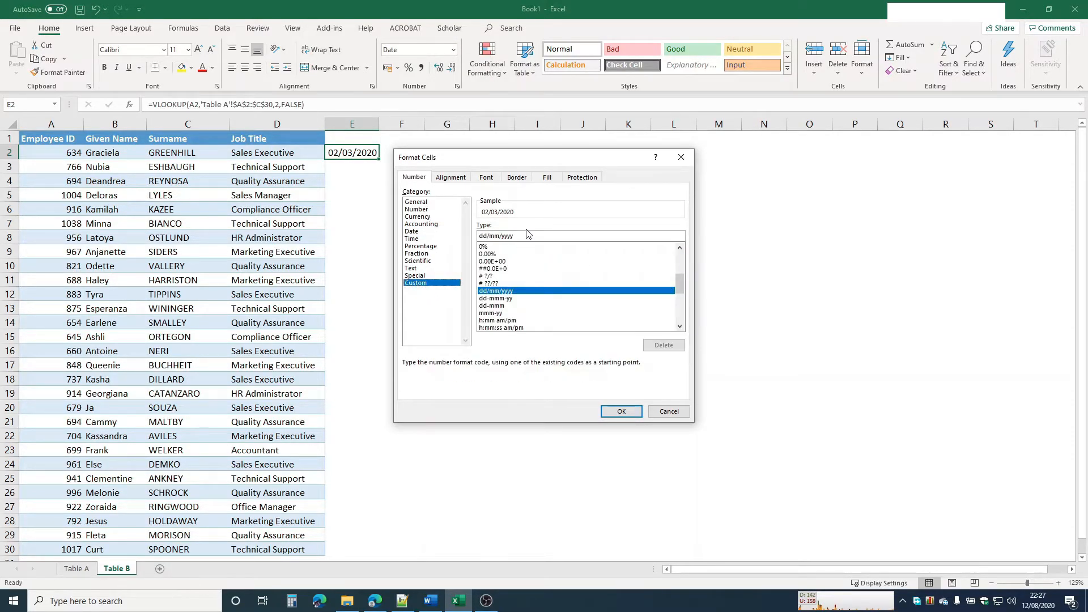
pyautogui.moveTo(520, 235); pyautogui.dragTo(457, 236)
pyautogui.write('dd')
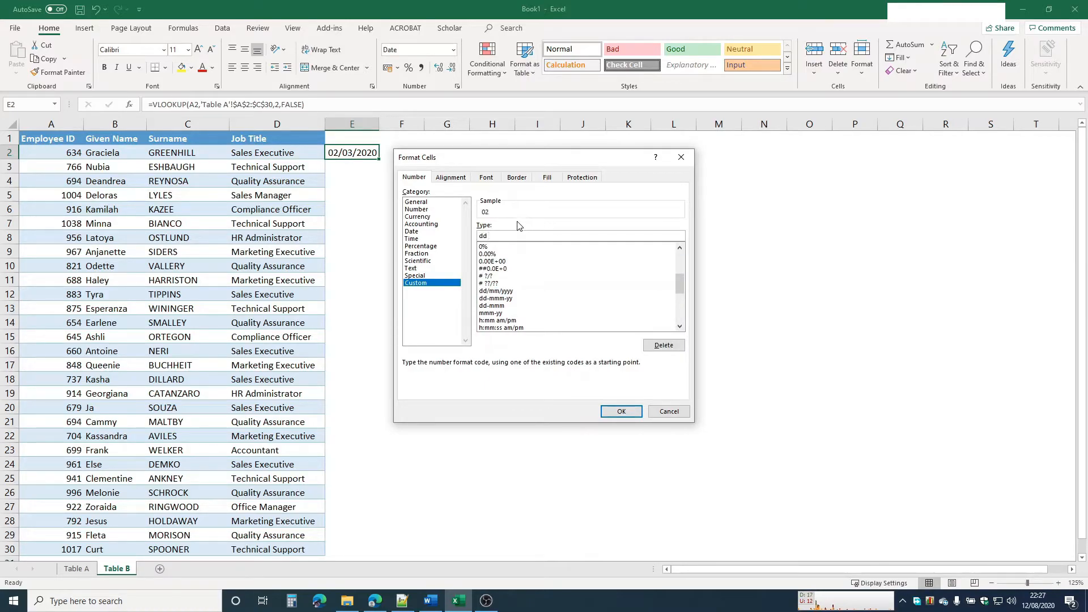
pyautogui.write(' mmm yyyy')
pyautogui.press('Return')
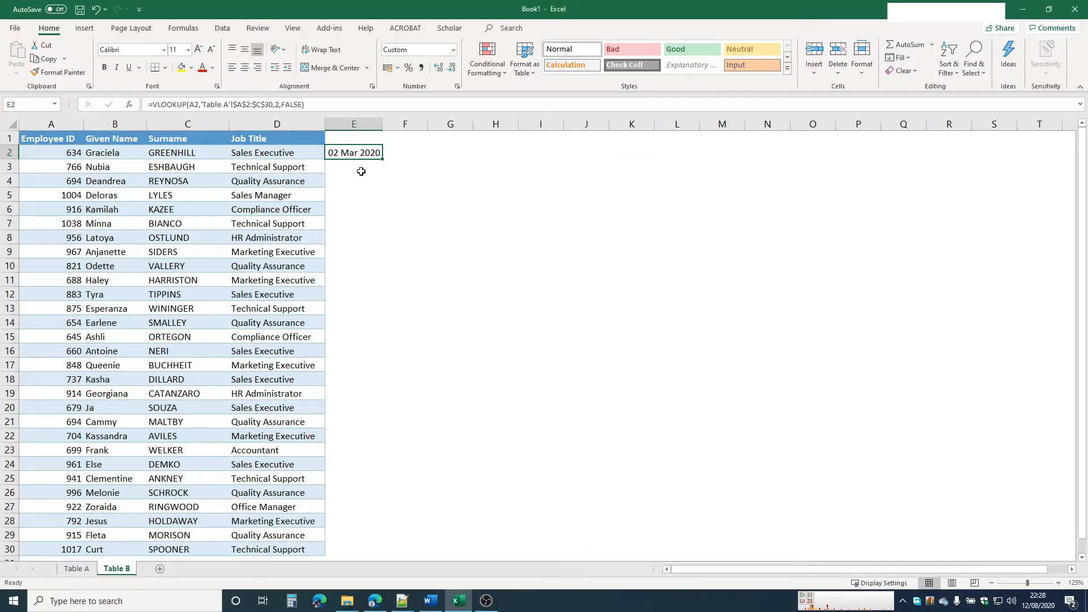
# Fill the VLOOKUP formula from cell E2 down to E30 on the Table B sheet
pyautogui.click(74, 571)
pyautogui.click(111, 572)
pyautogui.moveTo(384, 159); pyautogui.dragTo(383, 558)
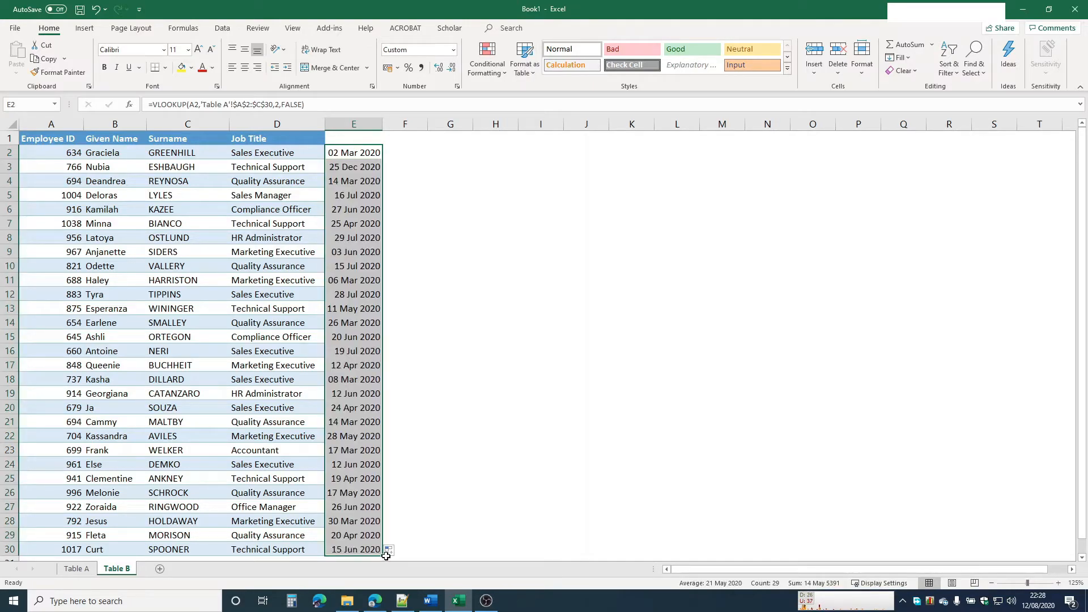
# Spot-check several filled start dates in column E, including rows 24 and 17, against the same employee IDs on the Table A sheet
pyautogui.click(359, 452)
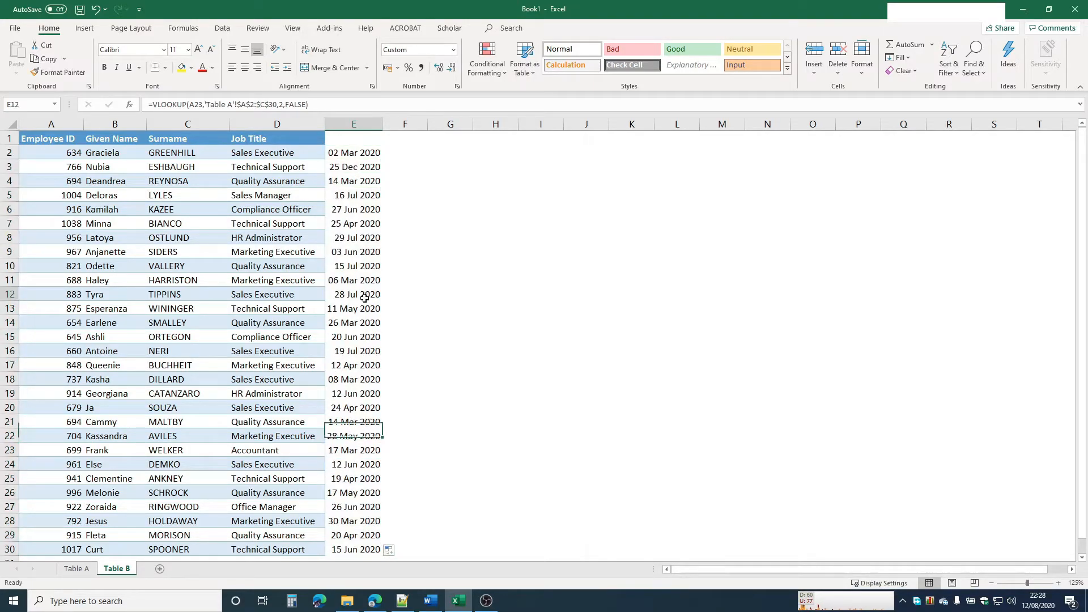
pyautogui.click(359, 277)
pyautogui.click(366, 407)
pyautogui.click(360, 460)
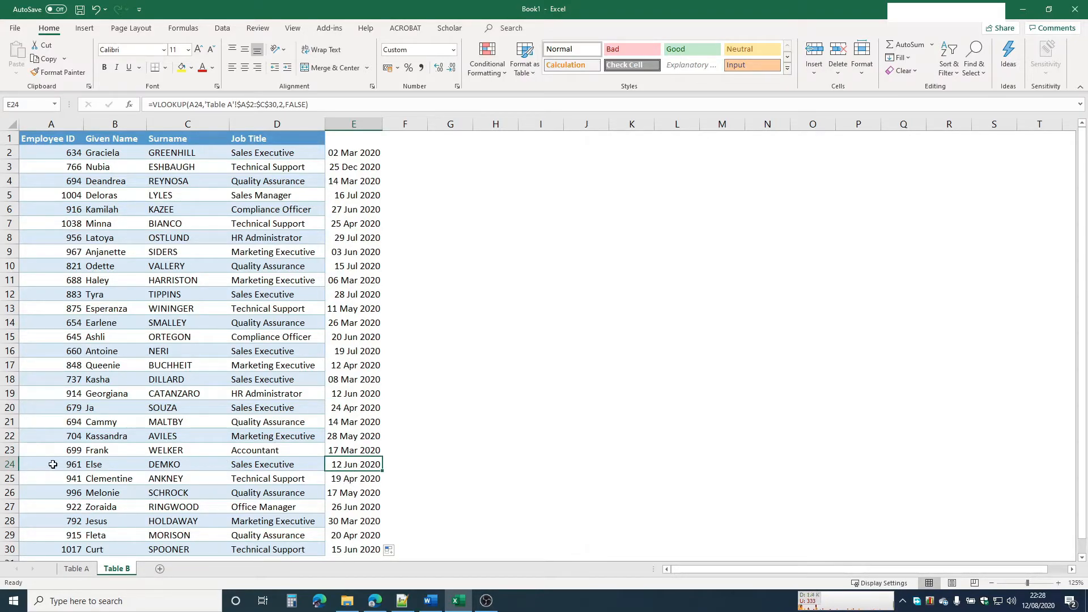
pyautogui.click(84, 565)
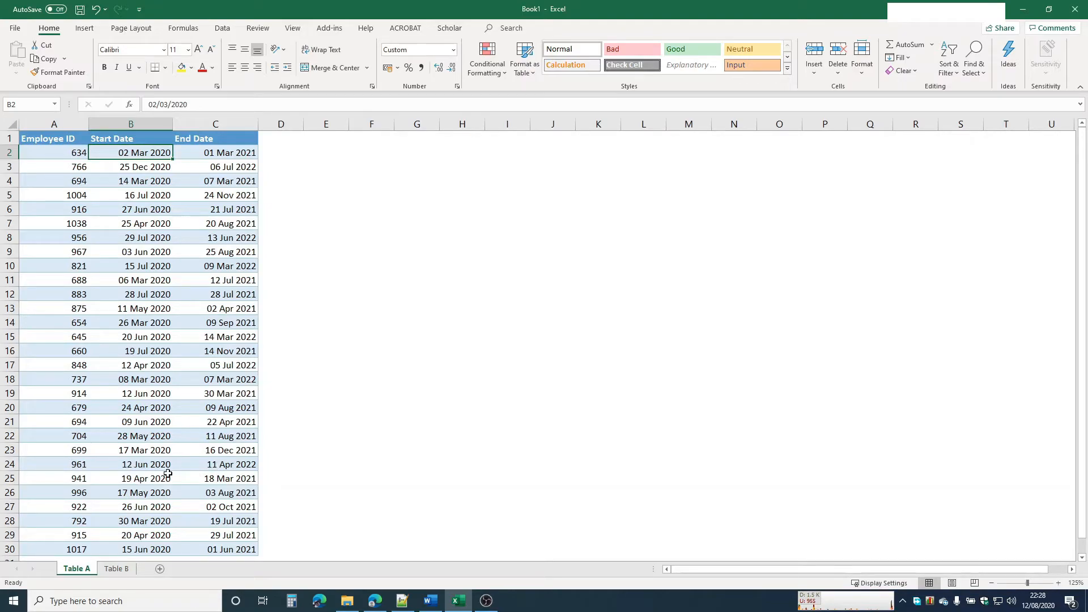
pyautogui.click(116, 569)
pyautogui.click(352, 363)
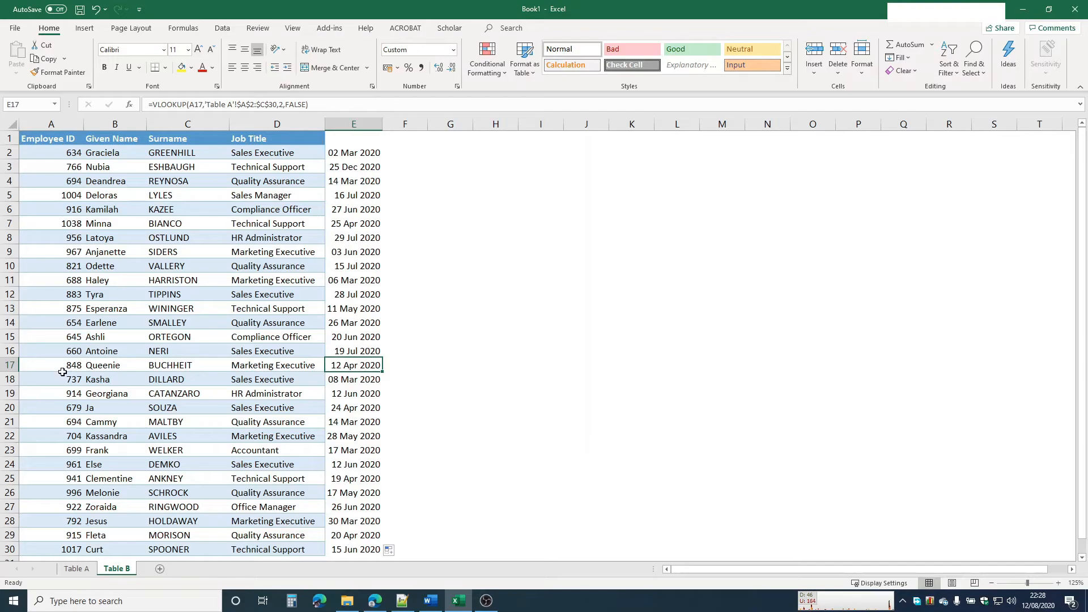
pyautogui.click(77, 569)
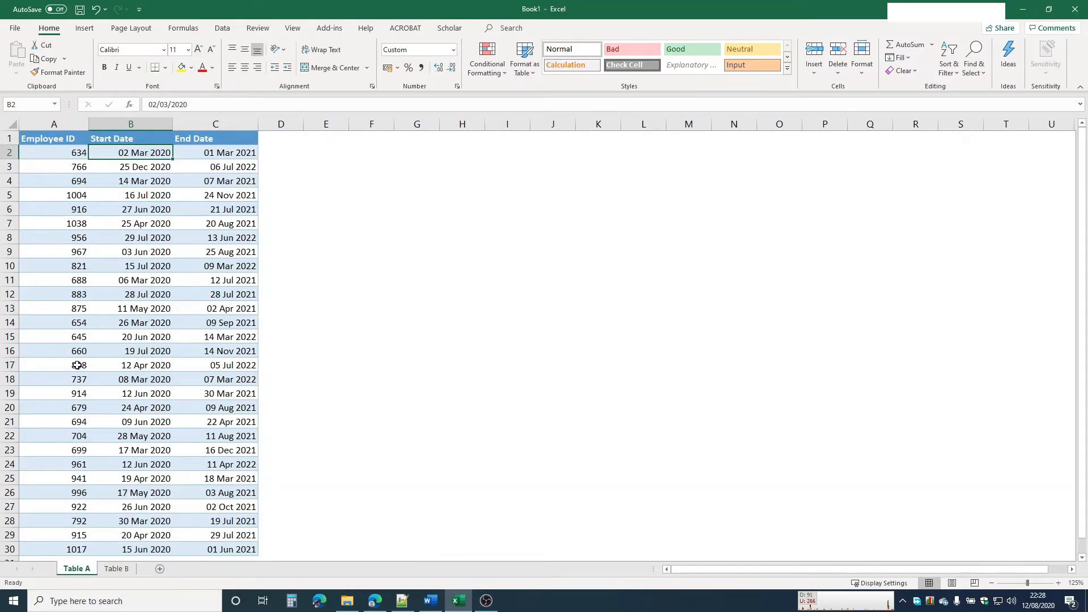
pyautogui.click(146, 364)
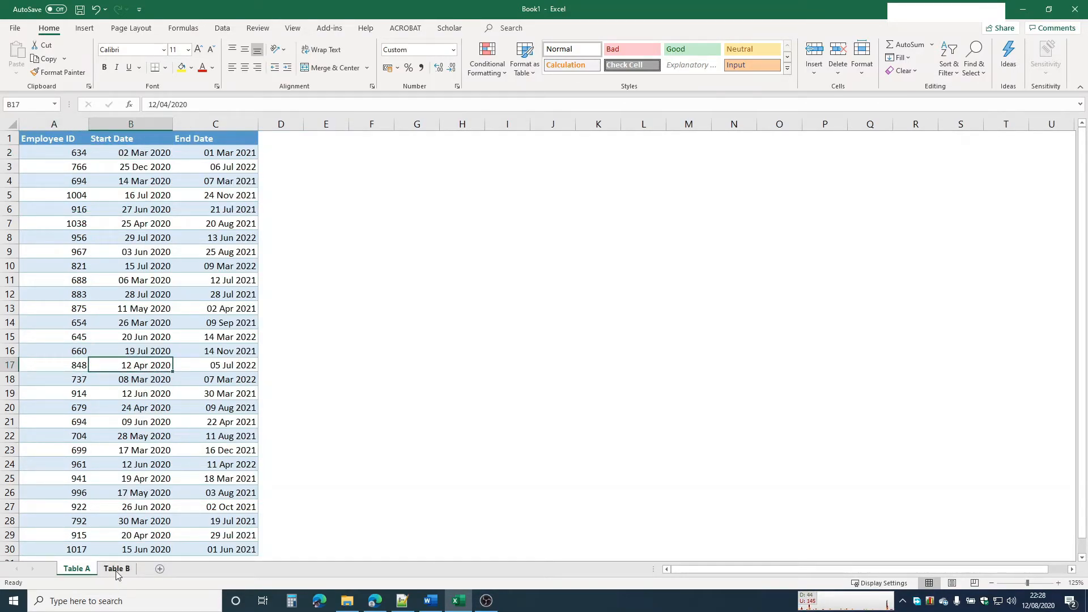
# Add the column headers Start Date in cell E1 and End Date in cell F1 on the Table B sheet
pyautogui.click(117, 570)
pyautogui.click(377, 137)
pyautogui.write('Start')
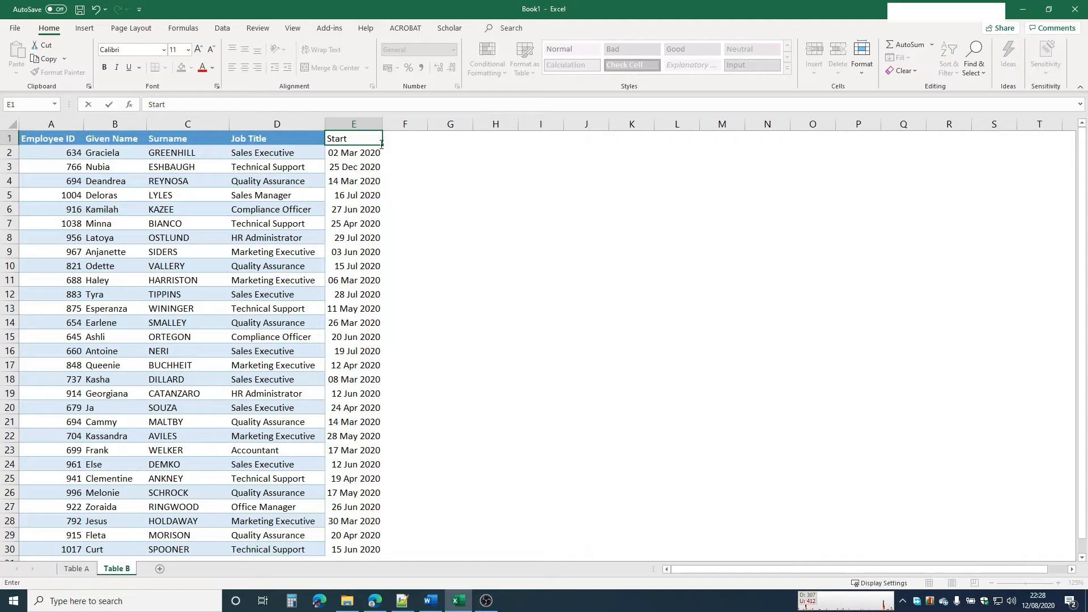
pyautogui.write('Date')
pyautogui.press('Tab')
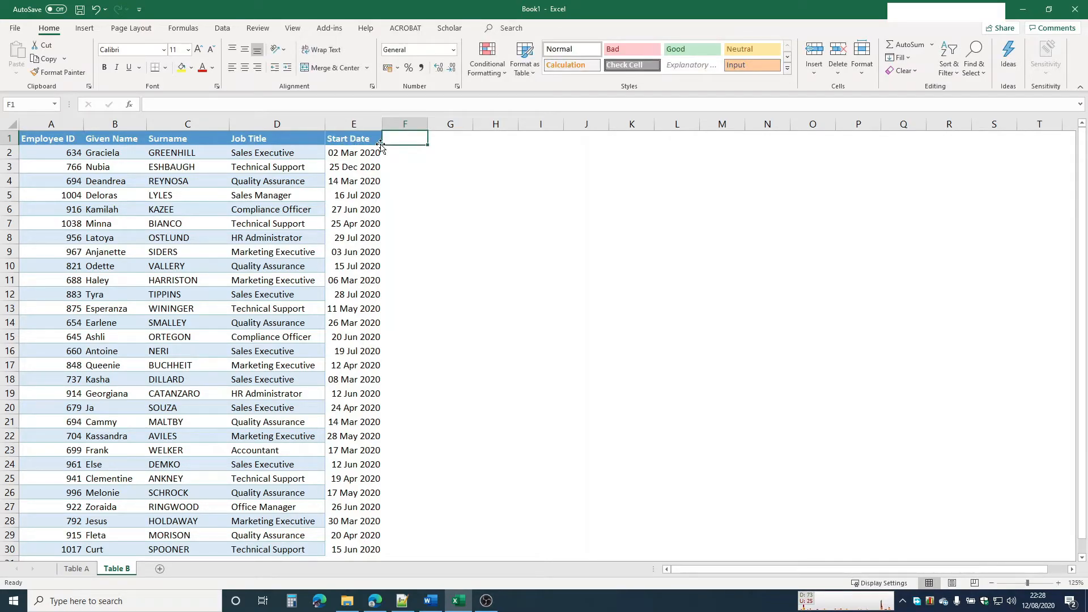
pyautogui.write('Enda')
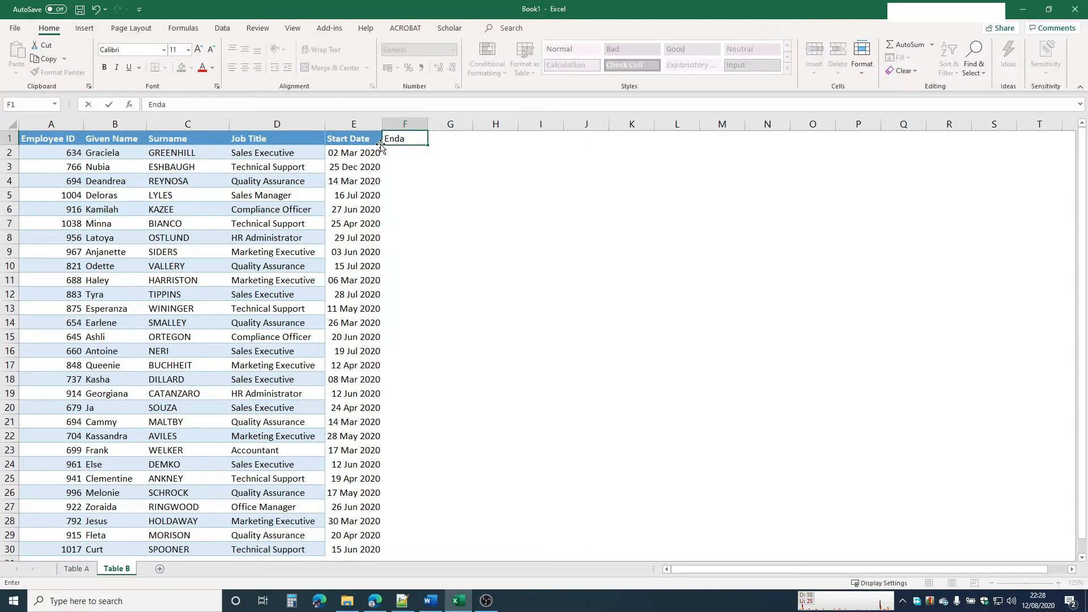
pyautogui.write('Date')
pyautogui.press('Return')
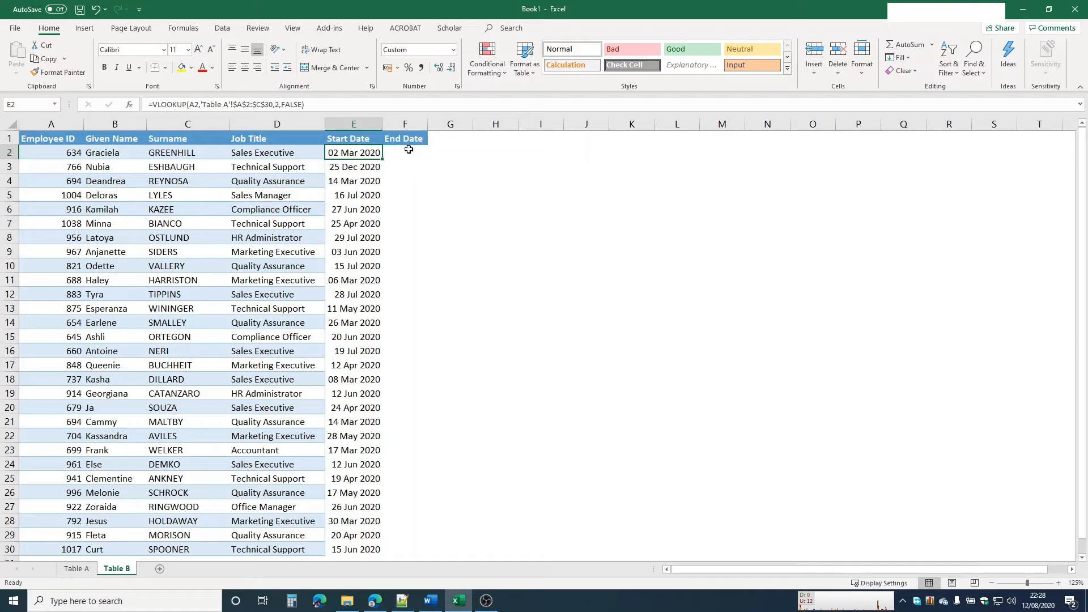
# Copy the full text of the VLOOKUP formula in cell E2 and leave the cell without editing it
pyautogui.click(408, 151)
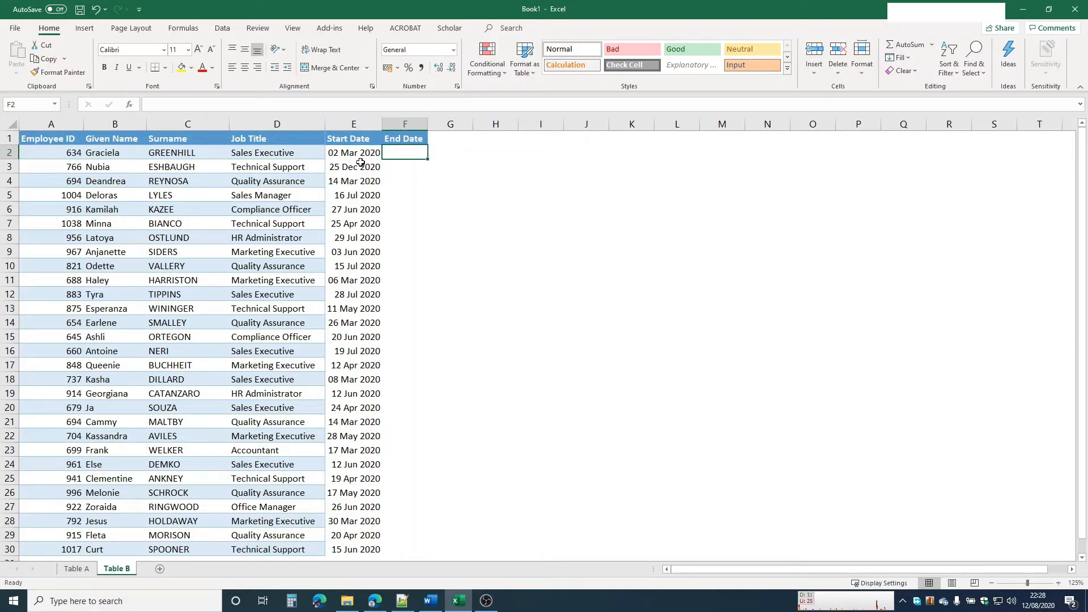
pyautogui.click(357, 154)
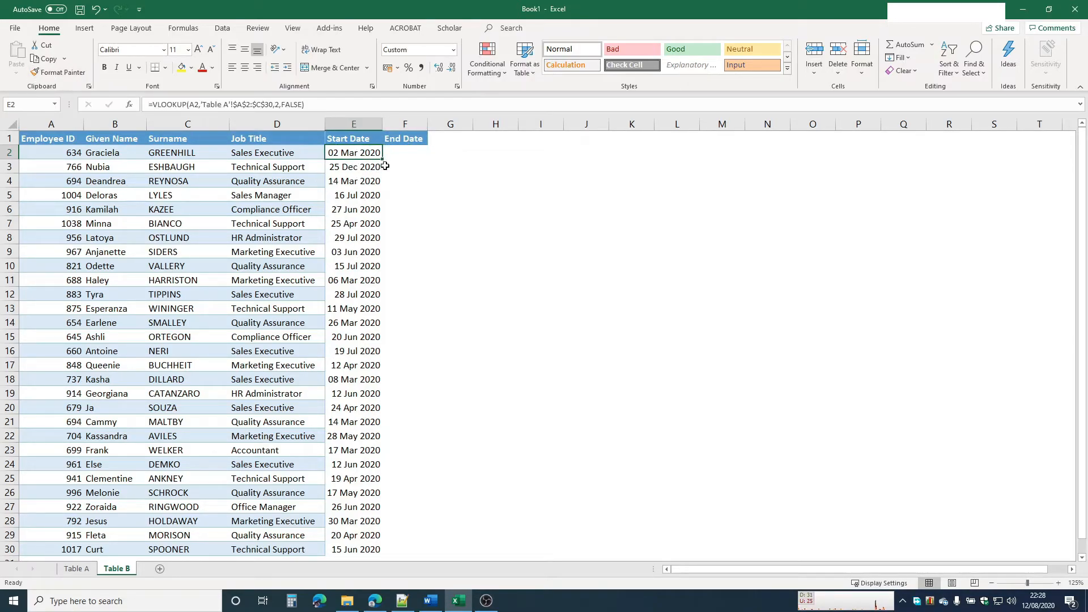
pyautogui.click(364, 179)
pyautogui.click(359, 153)
pyautogui.click(310, 105)
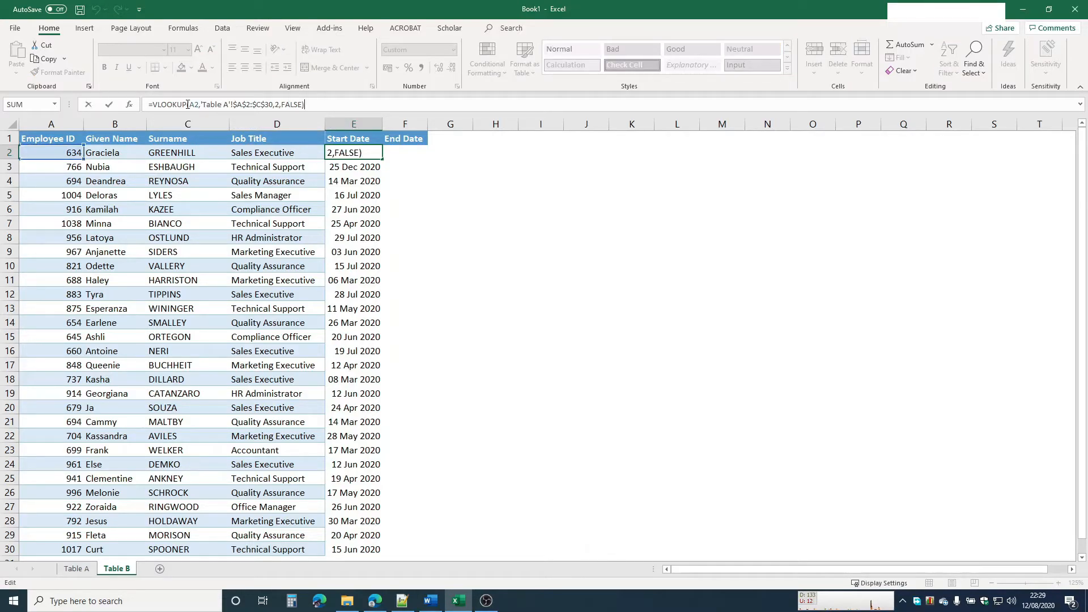
pyautogui.moveTo(332, 109); pyautogui.dragTo(139, 106)
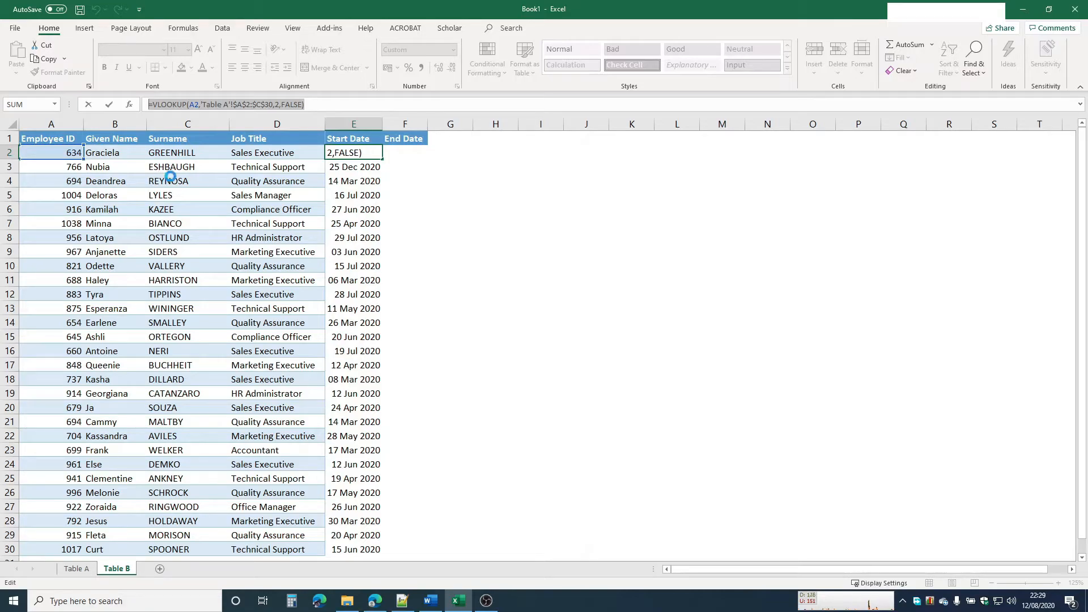
pyautogui.rightClick(216, 104)
pyautogui.click(241, 132)
pyautogui.press('Escape')
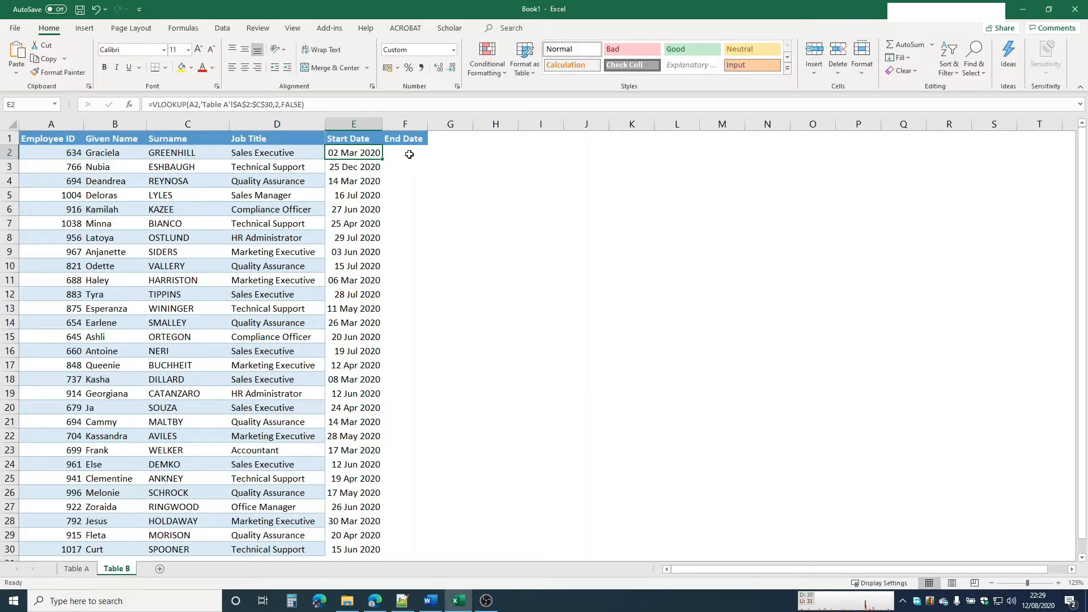
# Paste the copied VLOOKUP formula text into cell F2 under End Date and enter it
pyautogui.doubleClick(410, 154)
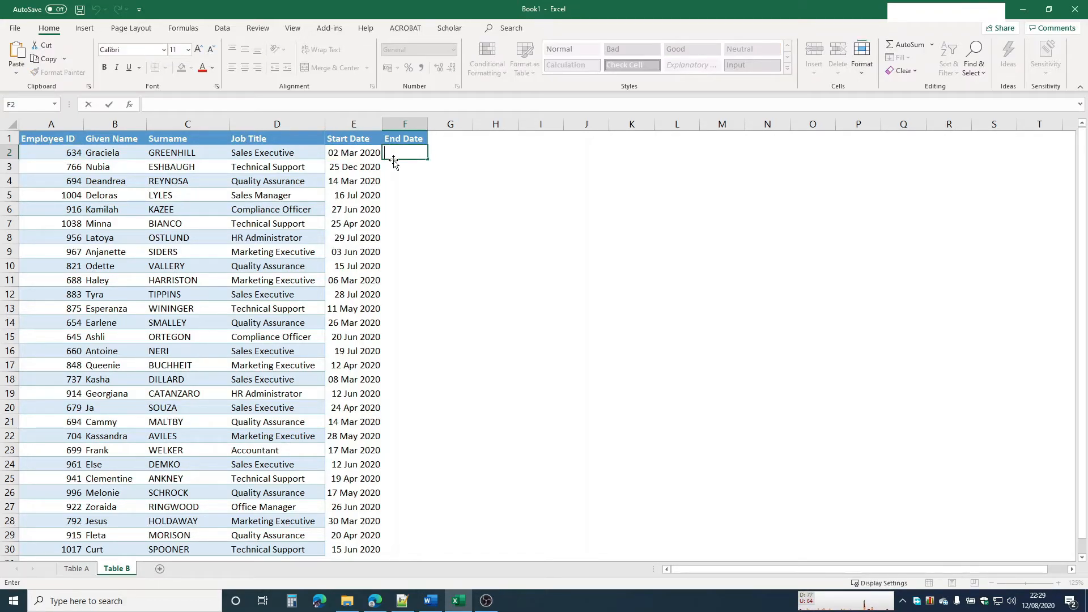
pyautogui.rightClick(410, 150)
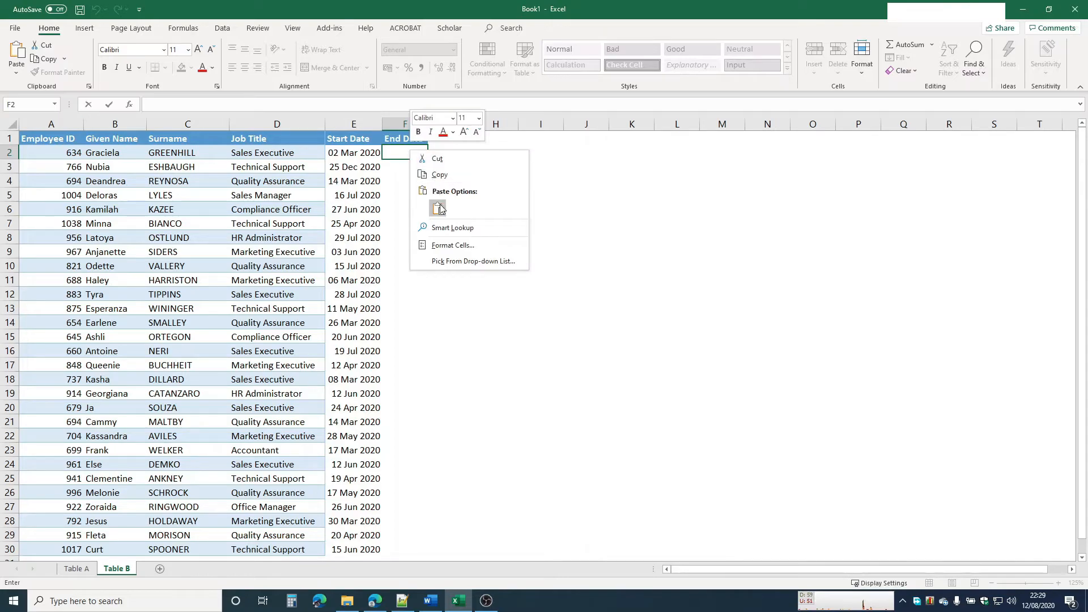
pyautogui.click(440, 206)
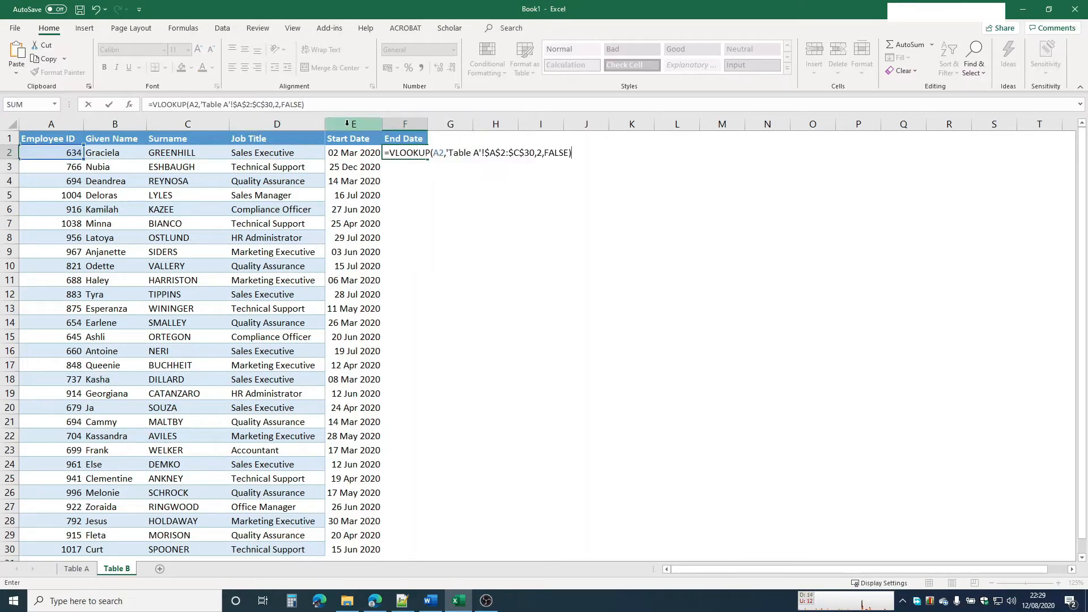
pyautogui.press('Return')
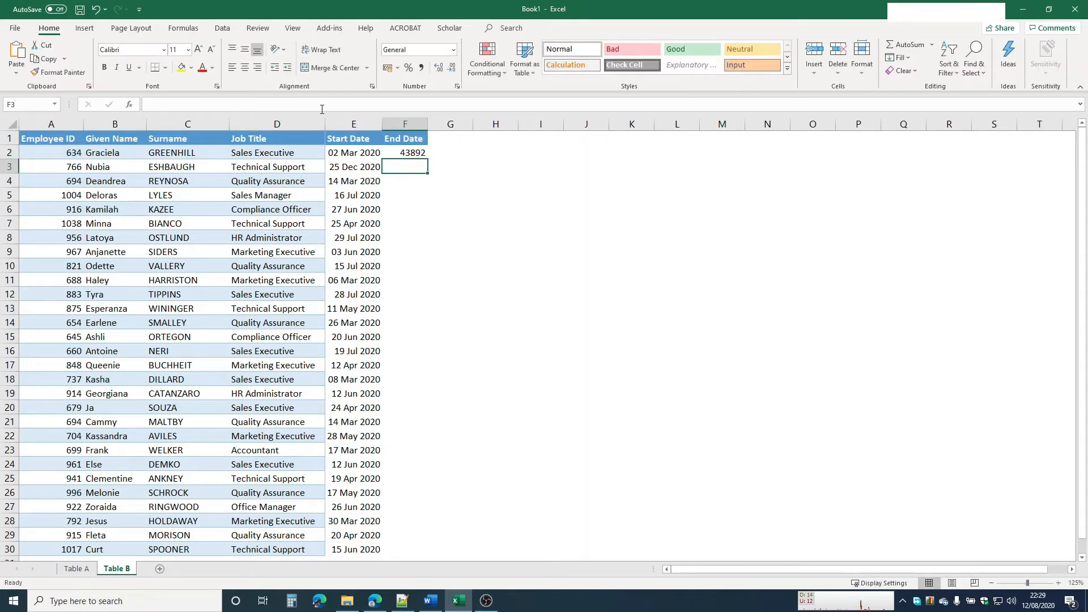
# Copy the date format of cell E2 to cell F2 and autofit the width of column F
pyautogui.click(401, 150)
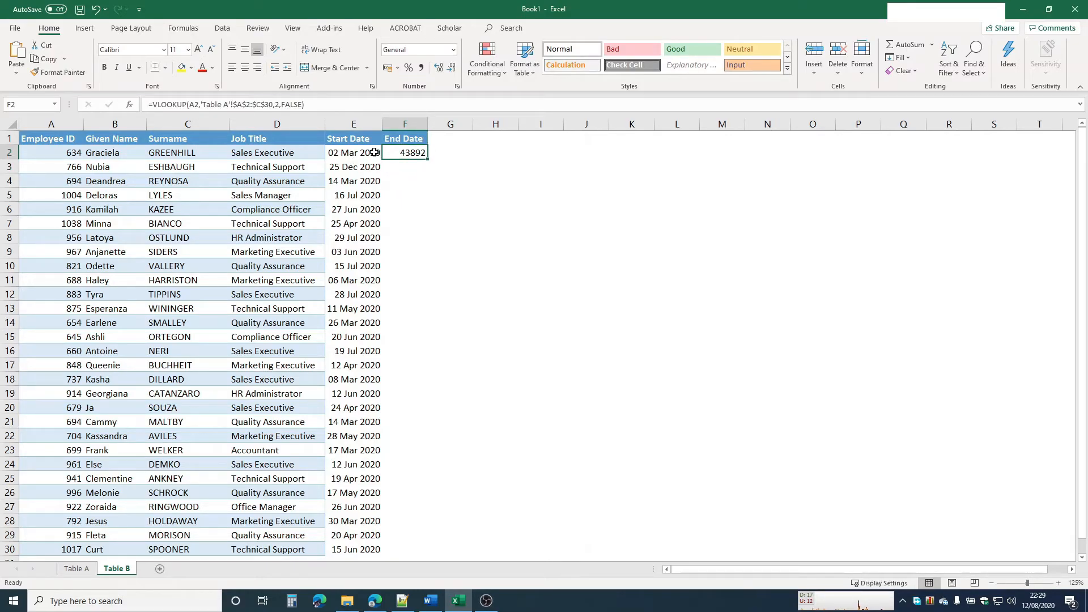
pyautogui.click(375, 155)
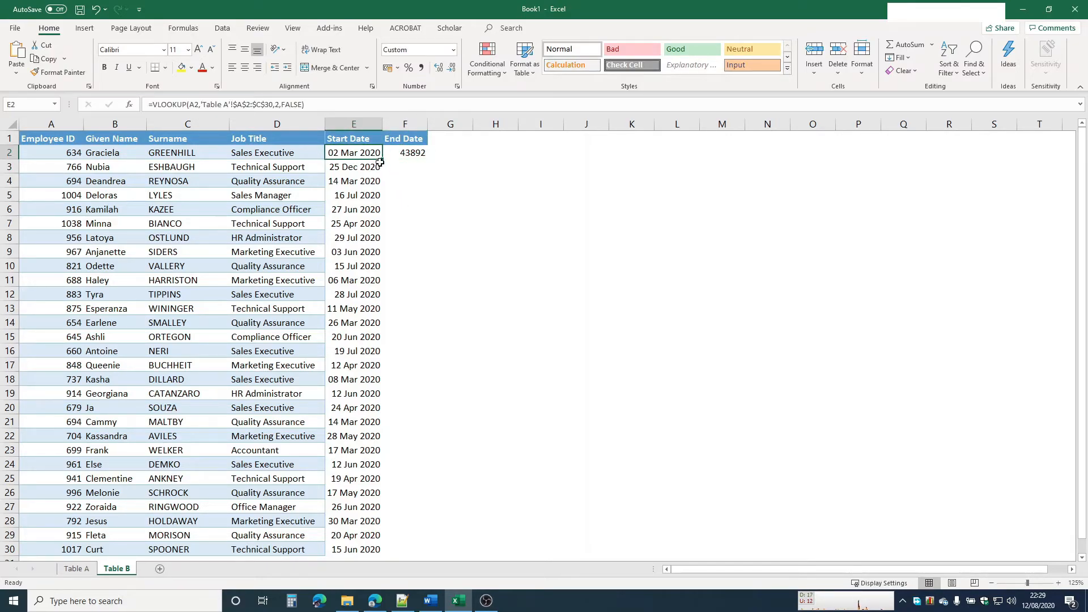
pyautogui.click(75, 79)
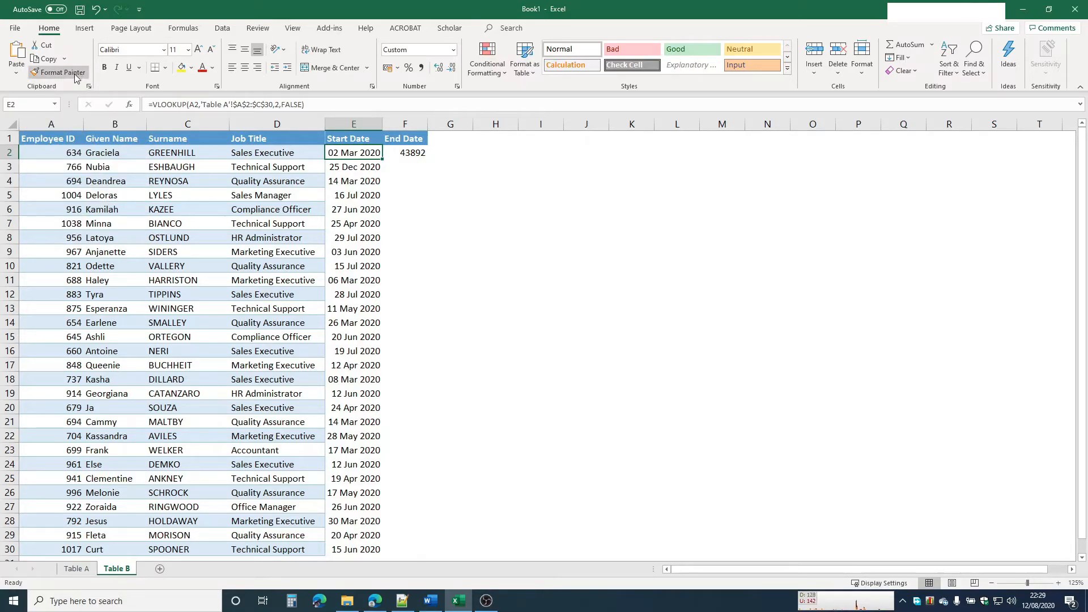
pyautogui.click(75, 77)
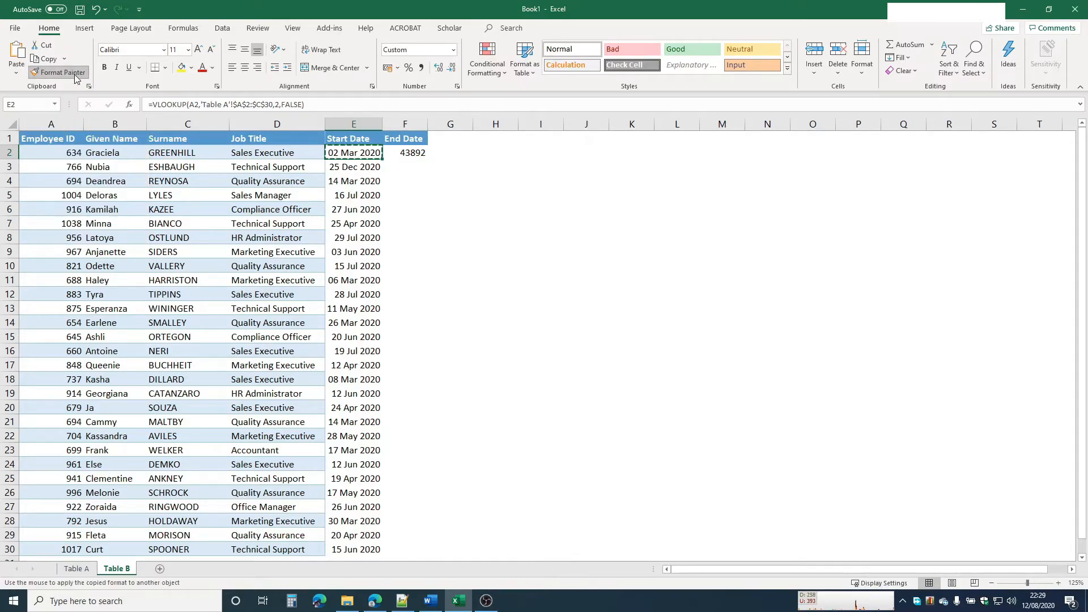
pyautogui.click(415, 152)
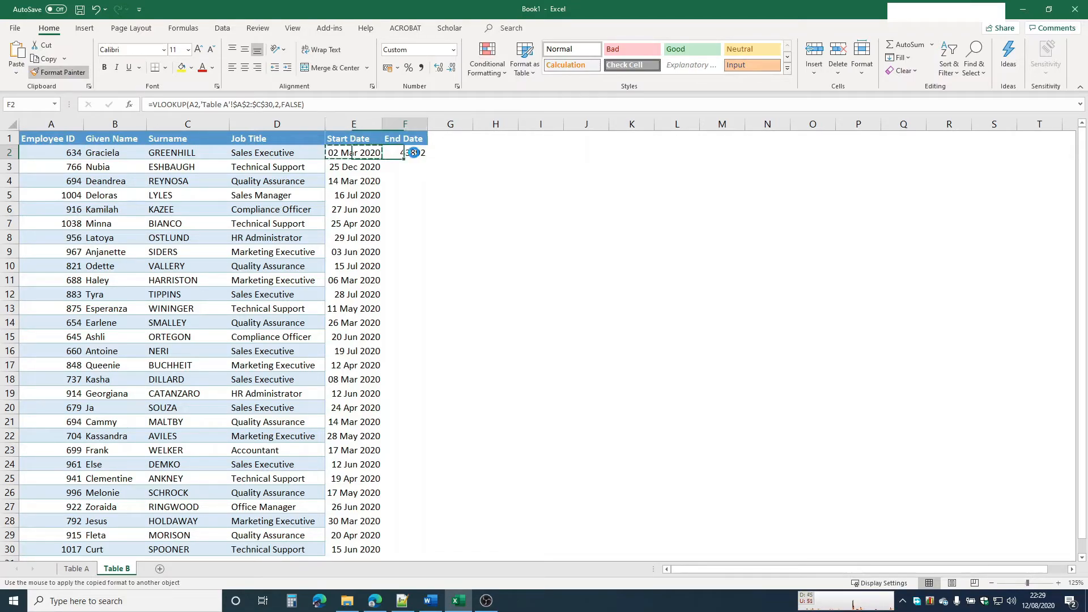
pyautogui.doubleClick(428, 124)
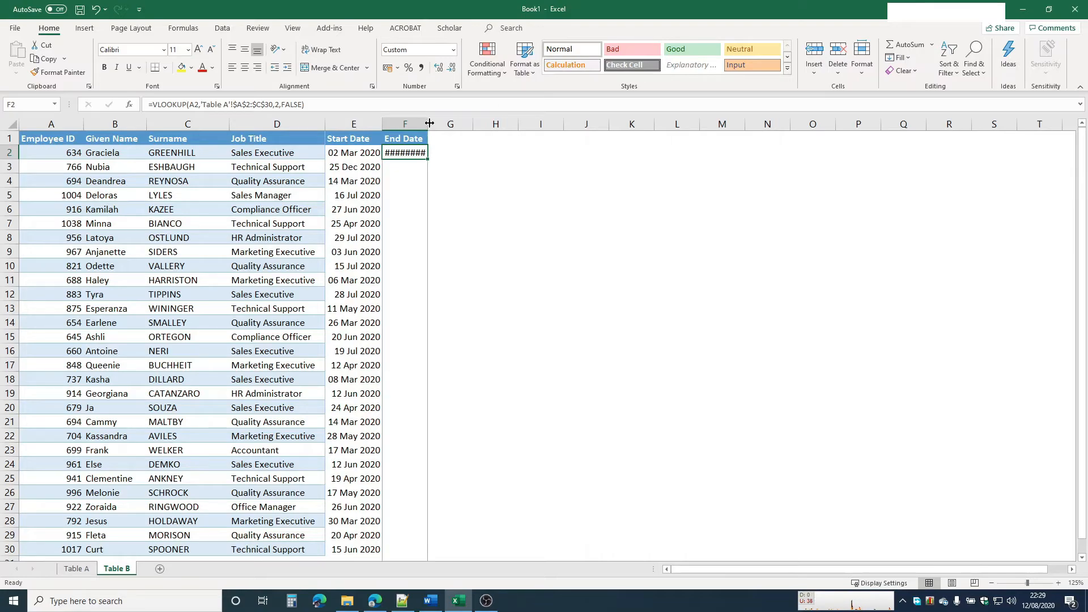
pyautogui.click(363, 181)
pyautogui.moveTo(357, 153); pyautogui.dragTo(386, 153)
pyautogui.click(420, 153)
pyautogui.click(408, 156)
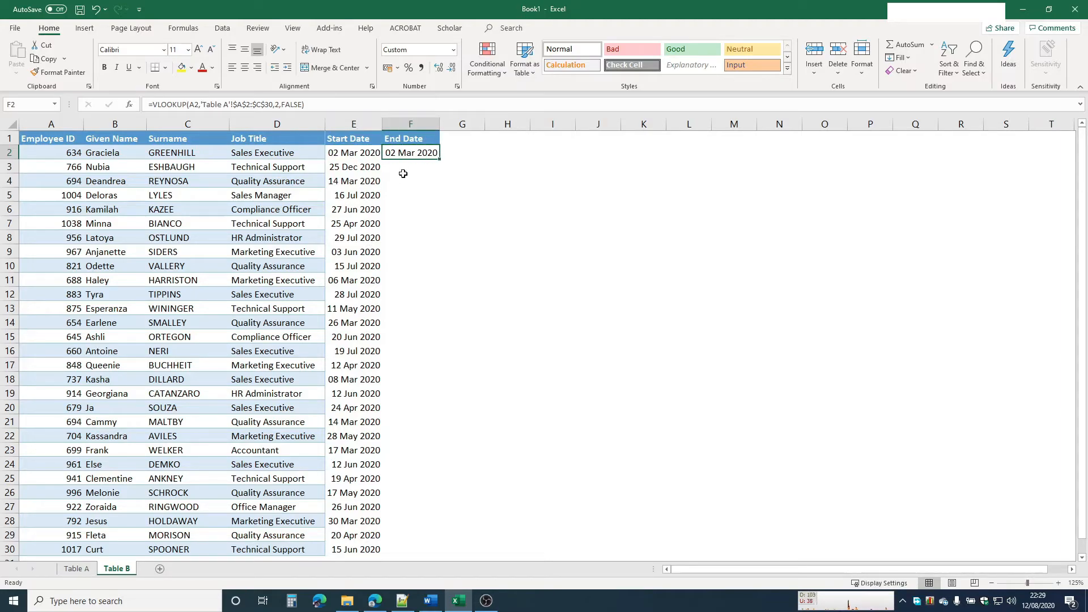
# Check the column index in F2's VLOOKUP formula against the position of the End Date column on the Table A sheet
pyautogui.click(307, 104)
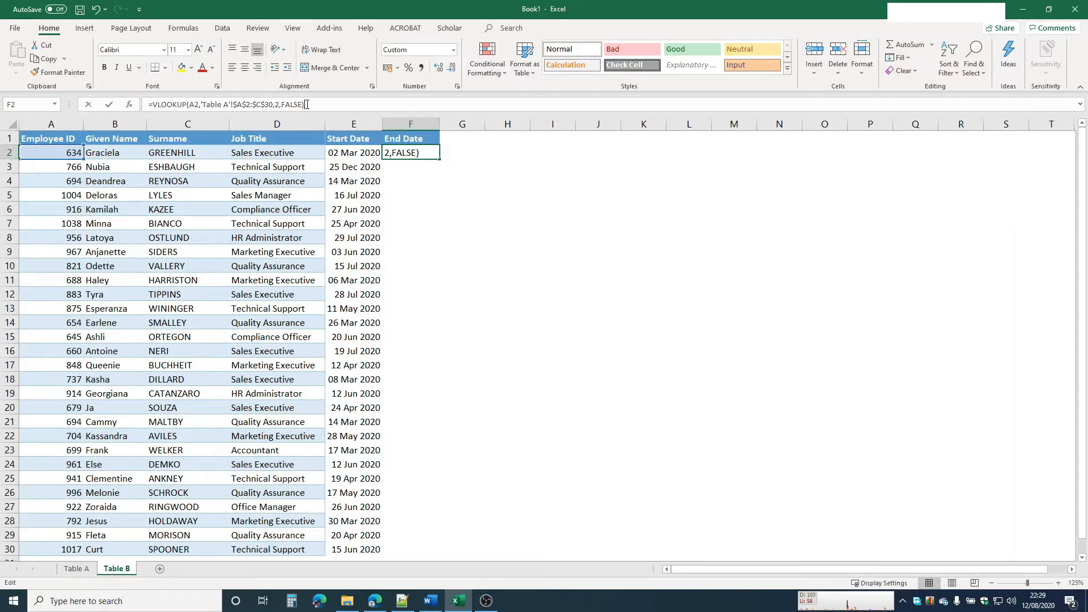
pyautogui.click(279, 105)
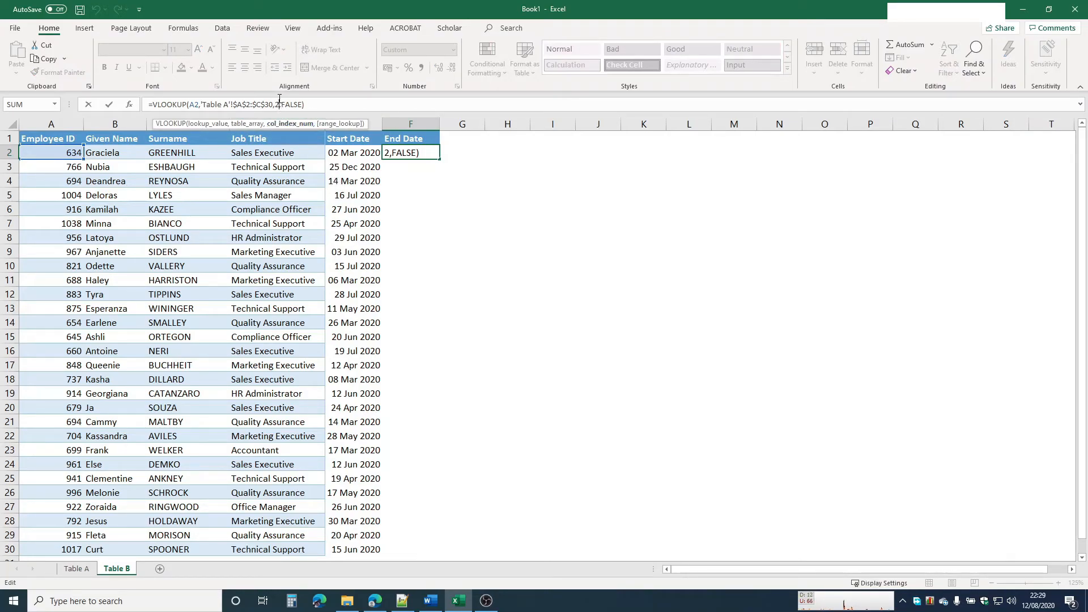
pyautogui.hotkey('ctrl', 'Return')
pyautogui.click(79, 569)
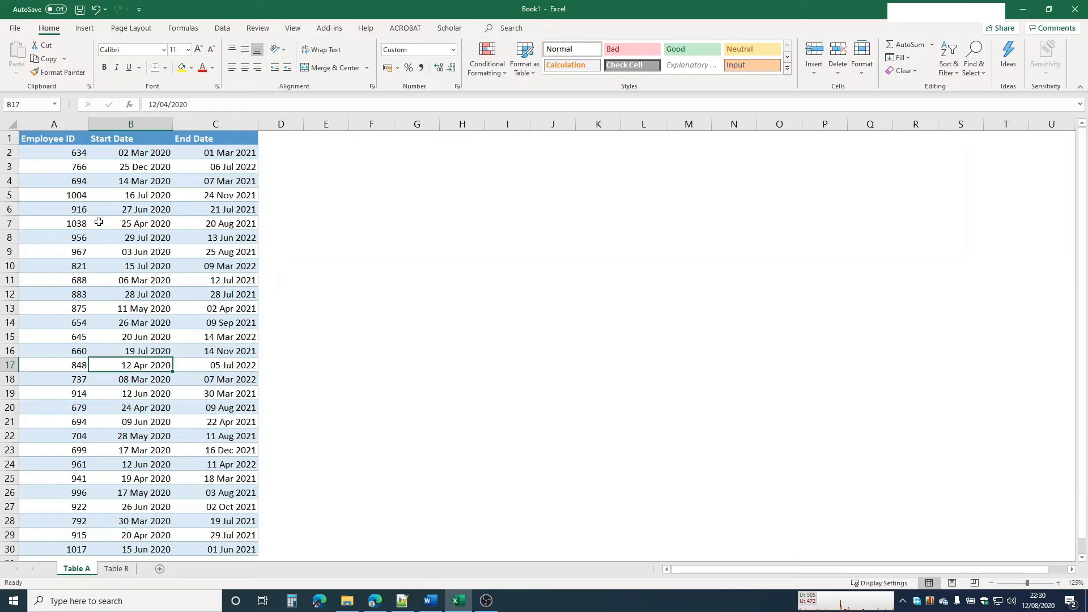
pyautogui.click(59, 149)
pyautogui.click(135, 154)
pyautogui.click(225, 153)
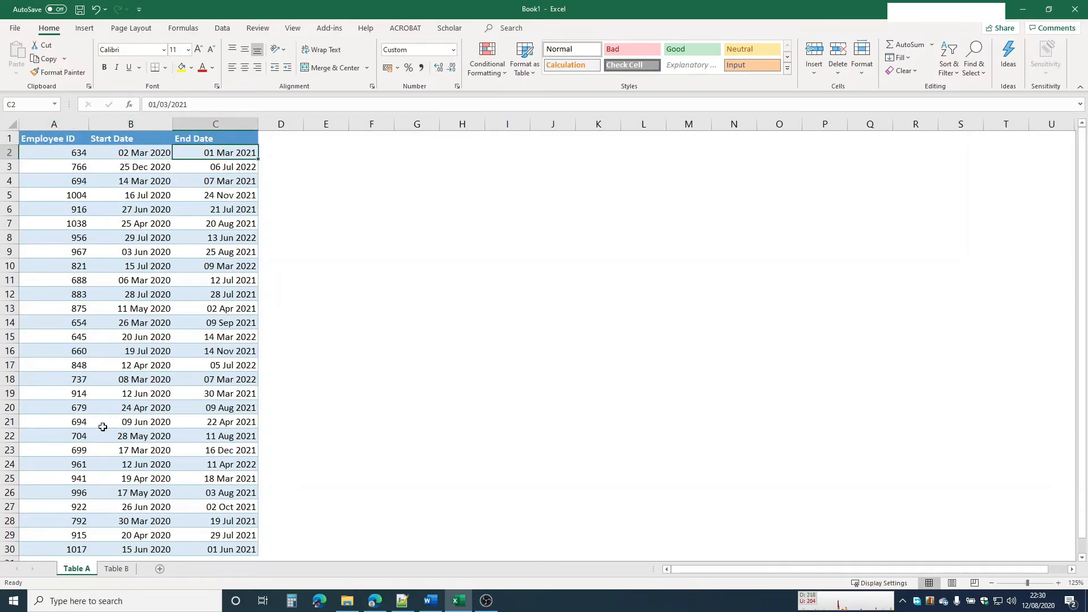
pyautogui.click(116, 569)
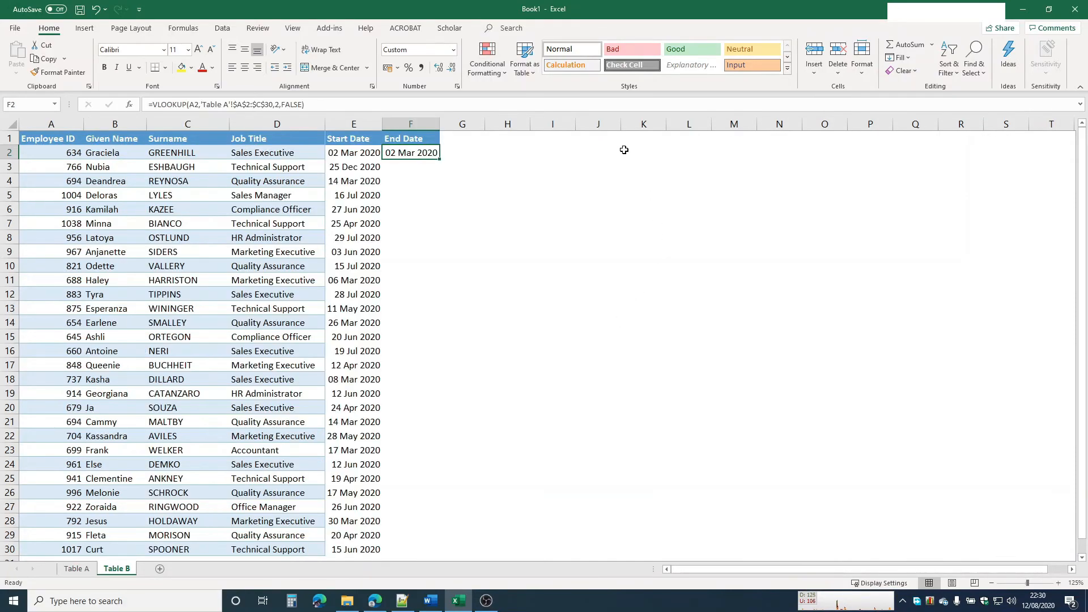
# Change the column index number in the VLOOKUP formula in cell F2 to 3
pyautogui.click(303, 104)
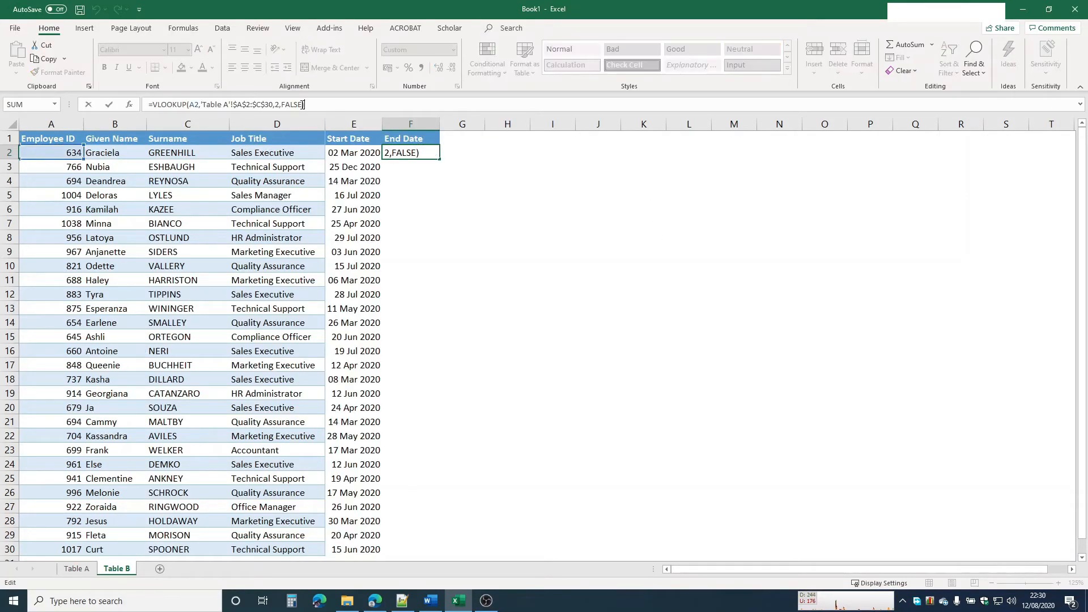
pyautogui.click(278, 104)
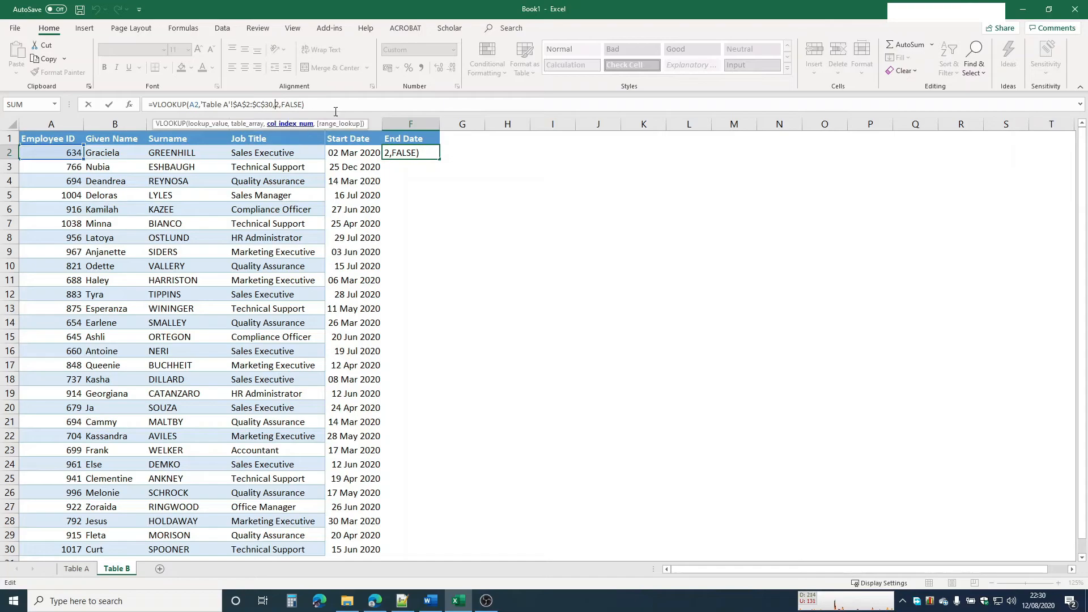
pyautogui.press('BackSpace')
pyautogui.write('3')
pyautogui.press('Return')
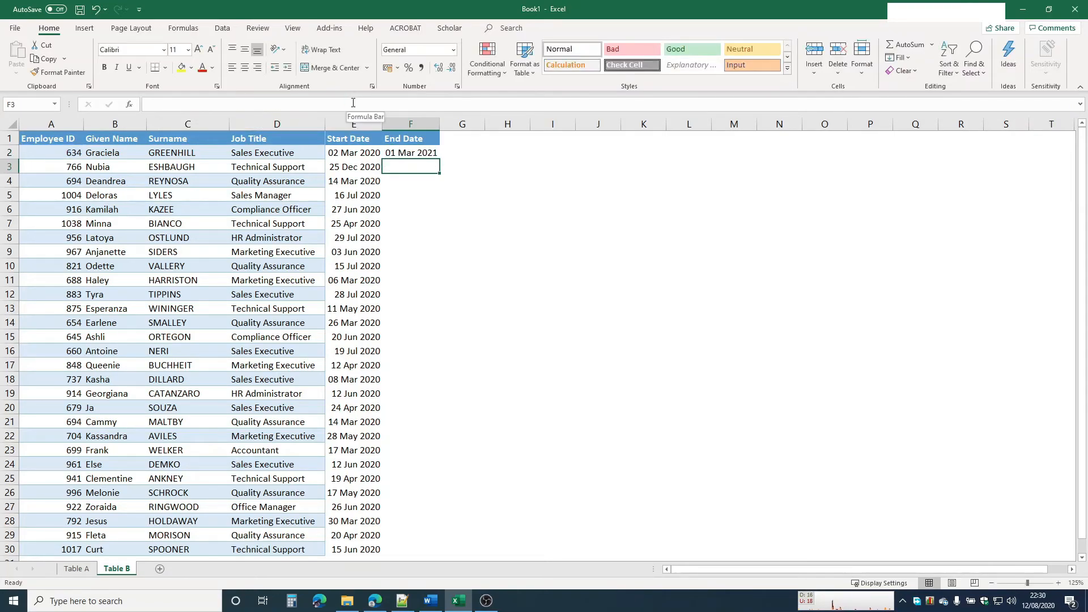
# Compare the end date in F2 with the Table A sheet and fill the formula down column F to row 30
pyautogui.click(409, 155)
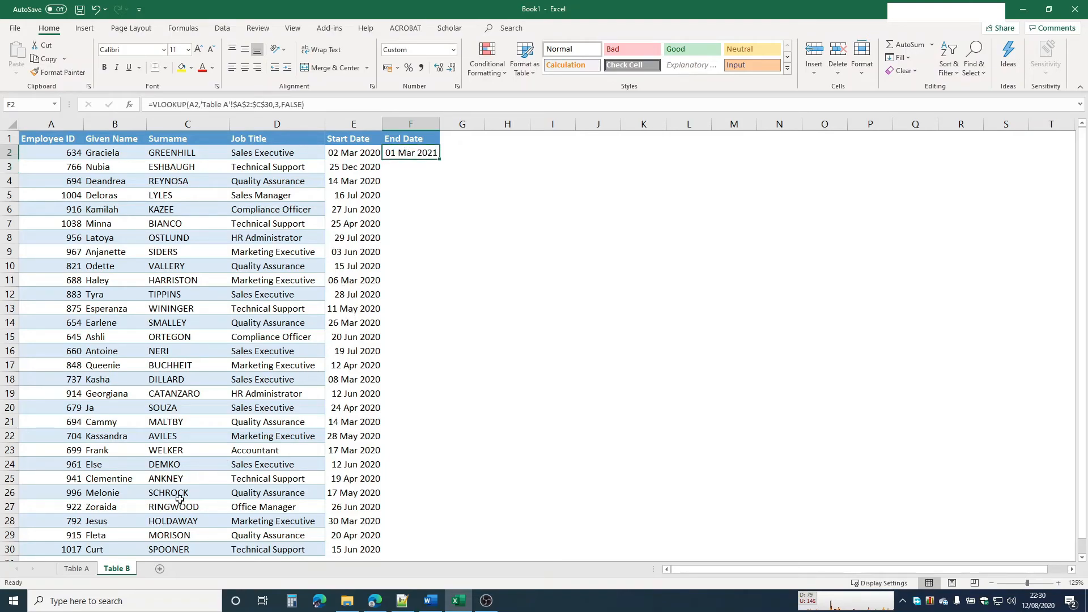
pyautogui.click(77, 568)
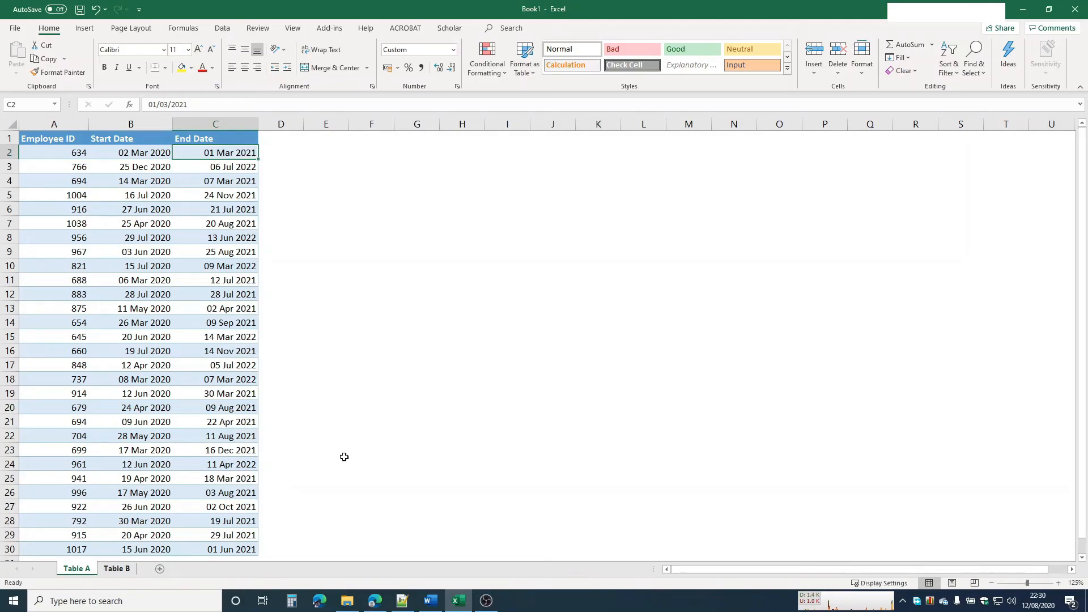
pyautogui.click(122, 568)
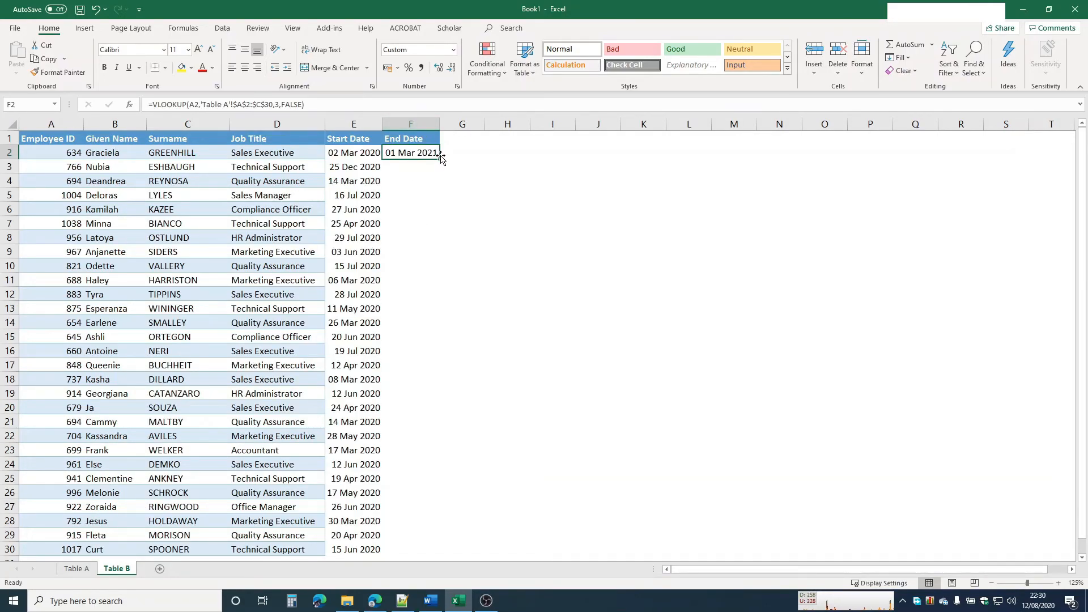
pyautogui.moveTo(441, 159); pyautogui.dragTo(422, 553)
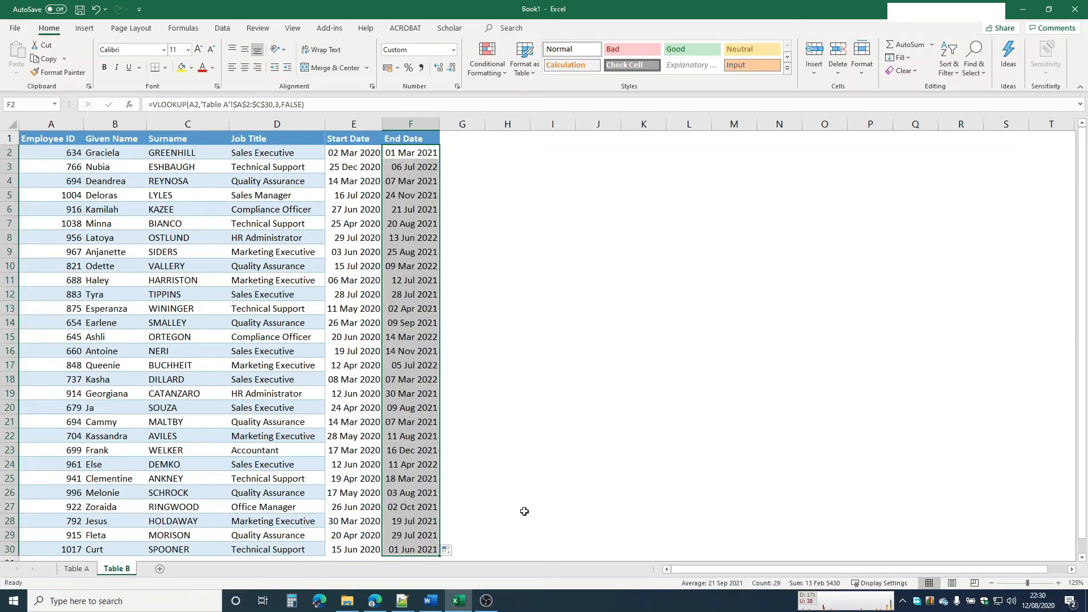
pyautogui.click(432, 478)
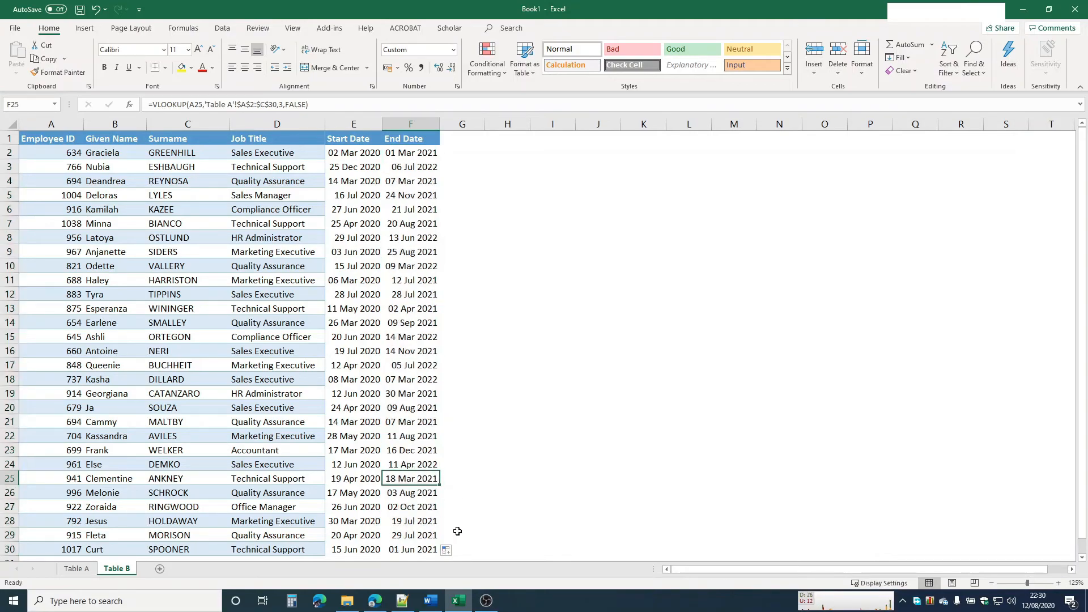
# Spot-check the filled end date in cell F12 against the same employee ID on the Table A sheet
pyautogui.click(76, 568)
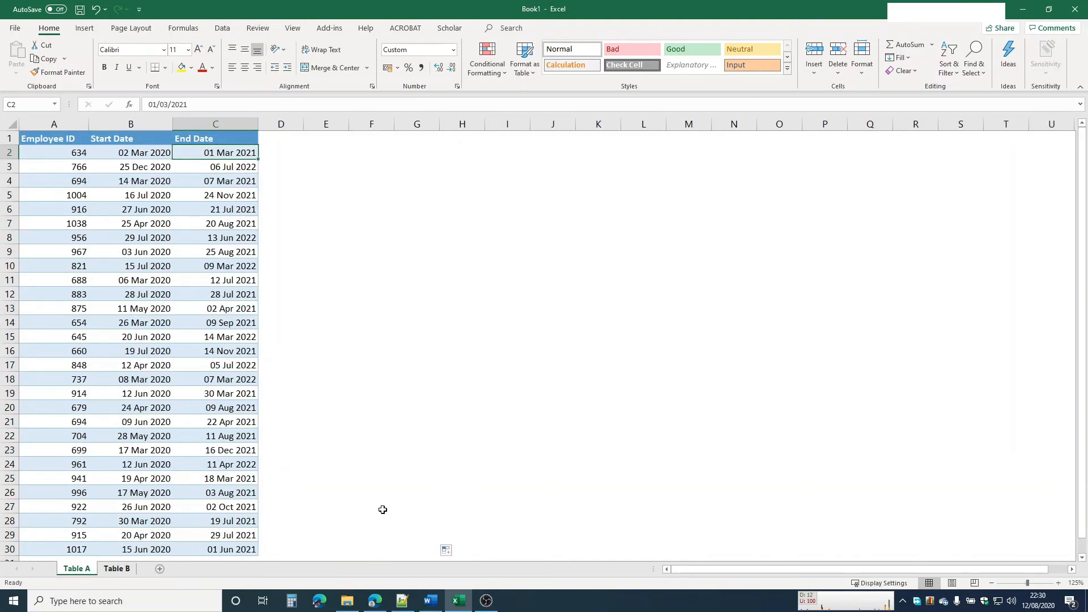
pyautogui.click(116, 569)
pyautogui.click(411, 295)
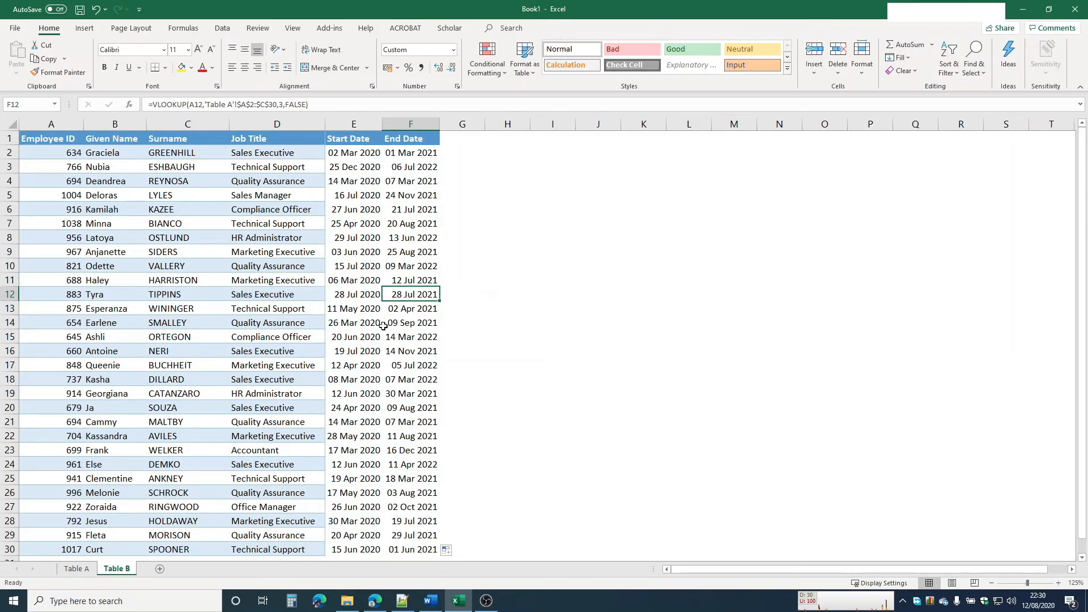
pyautogui.click(85, 570)
pyautogui.click(76, 297)
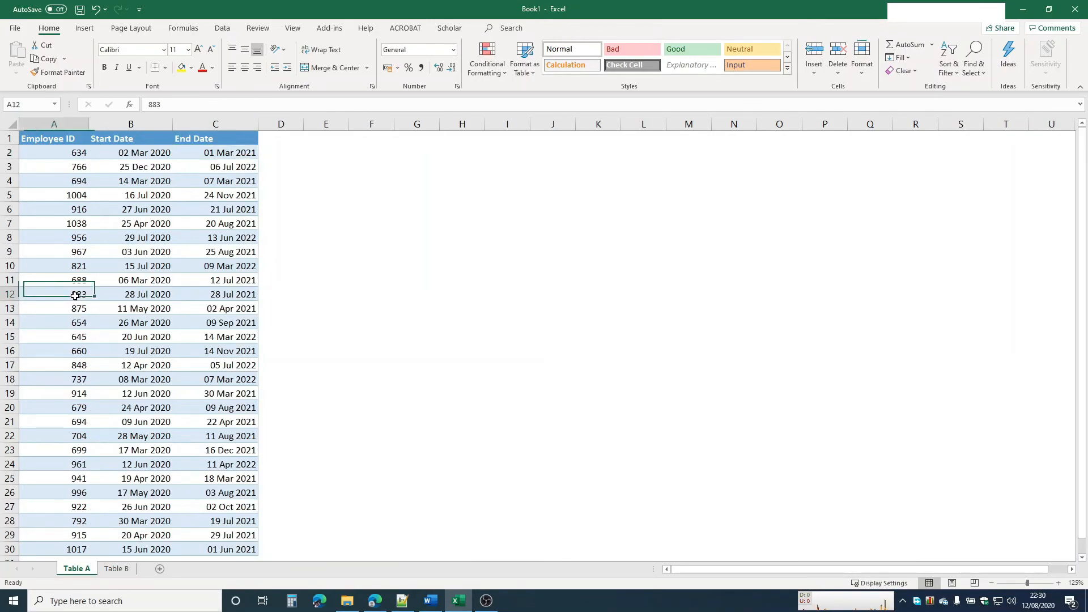
pyautogui.click(247, 296)
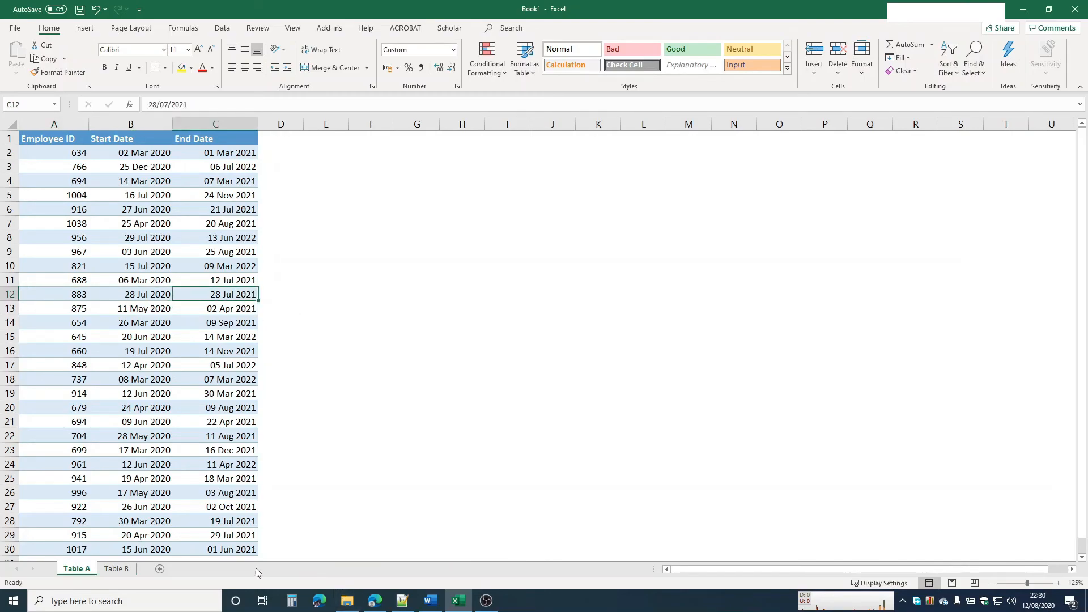
pyautogui.click(117, 570)
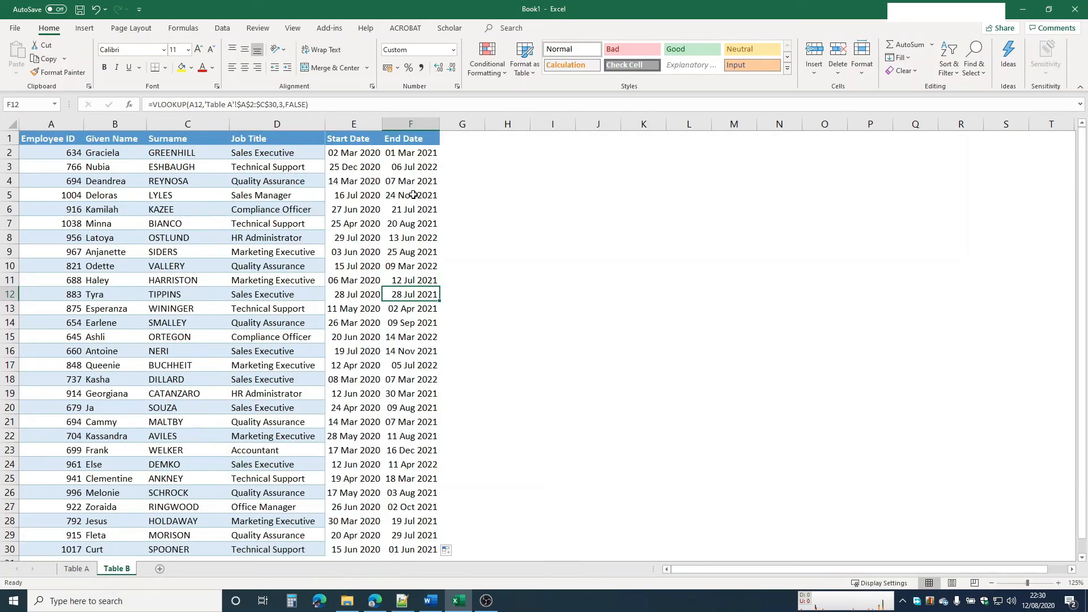
# Review the VLOOKUP formulas in E23, F3 and E4, and select the filled start and end dates in E2:F30
pyautogui.moveTo(310, 153); pyautogui.dragTo(335, 555)
pyautogui.click(377, 450)
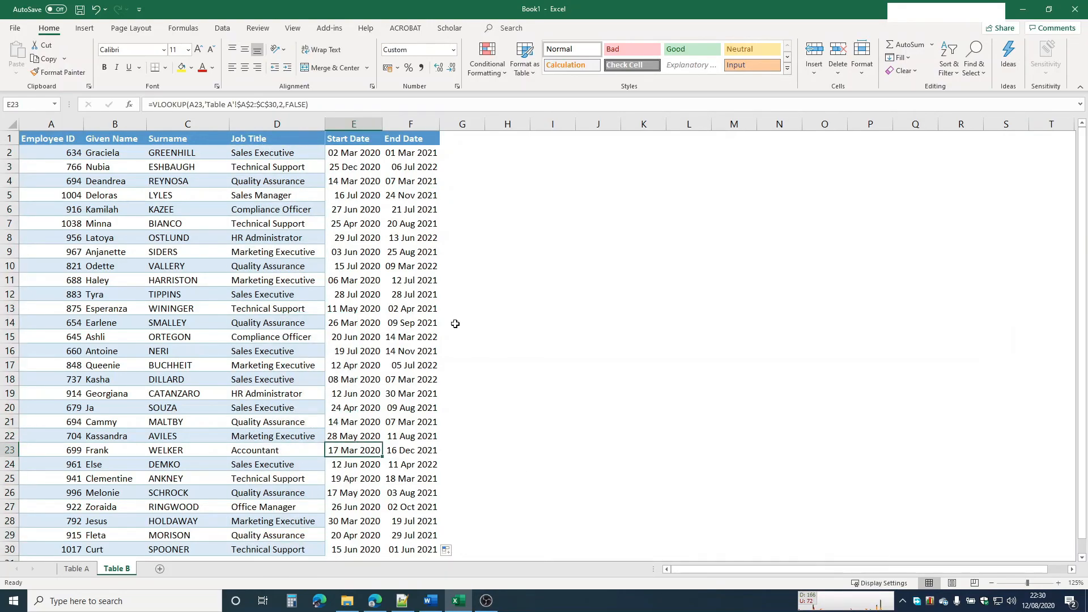
pyautogui.click(420, 169)
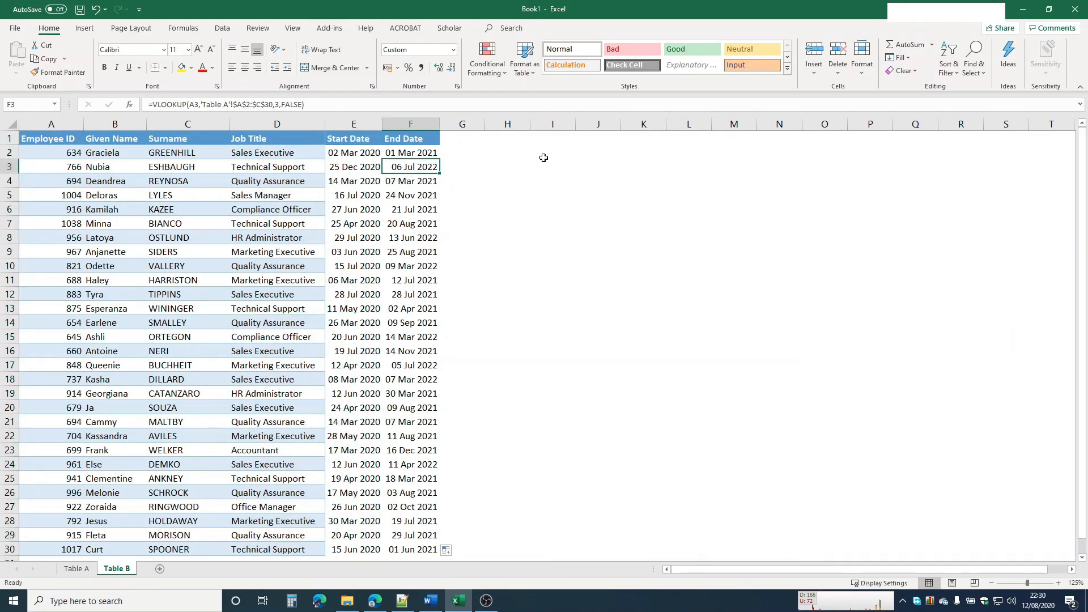
pyautogui.click(357, 182)
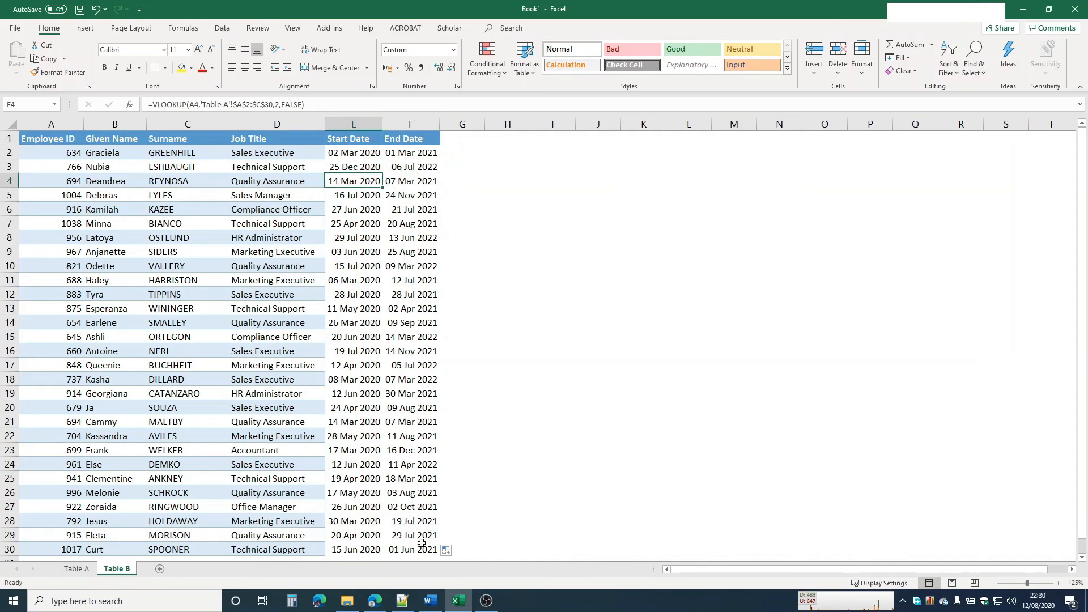
pyautogui.moveTo(422, 550); pyautogui.dragTo(352, 154)
pyautogui.hotkey('alt', 'Tab')
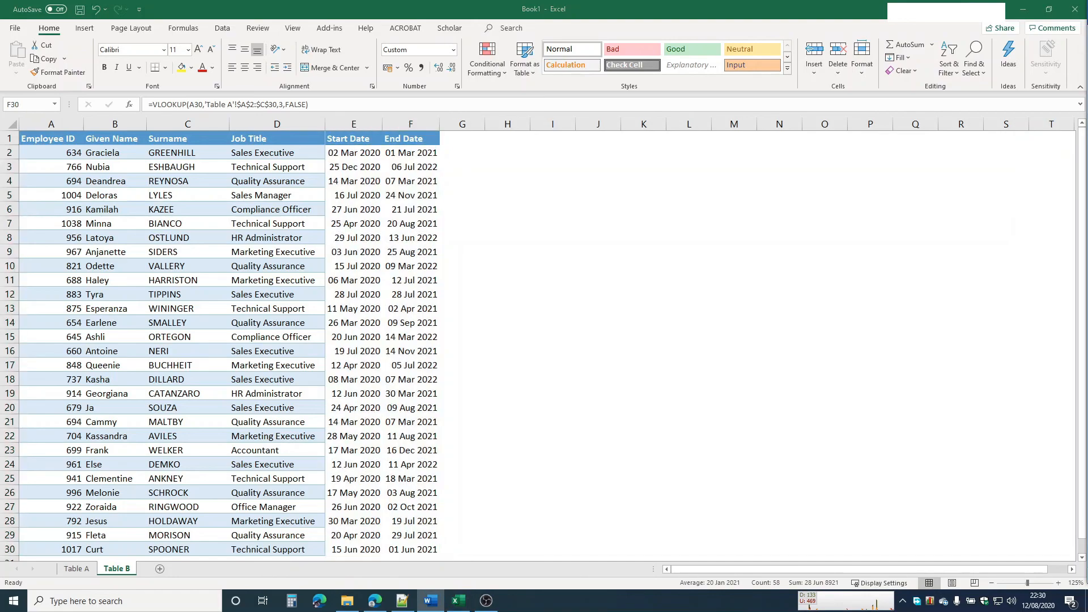